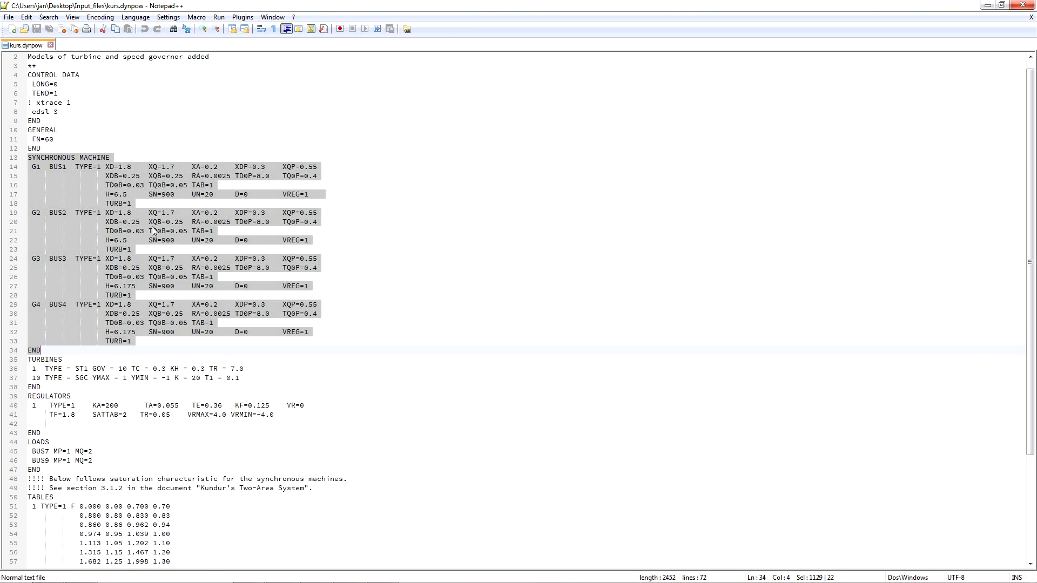
# Step: Highlight the XA=0.2 parameter of machine G1 in kurs.dynpow, and minimize the open windows to reach the desktop
pyautogui.click(193, 167)
pyautogui.keyDown('shift'); pyautogui.click(219, 167); pyautogui.keyUp('shift')
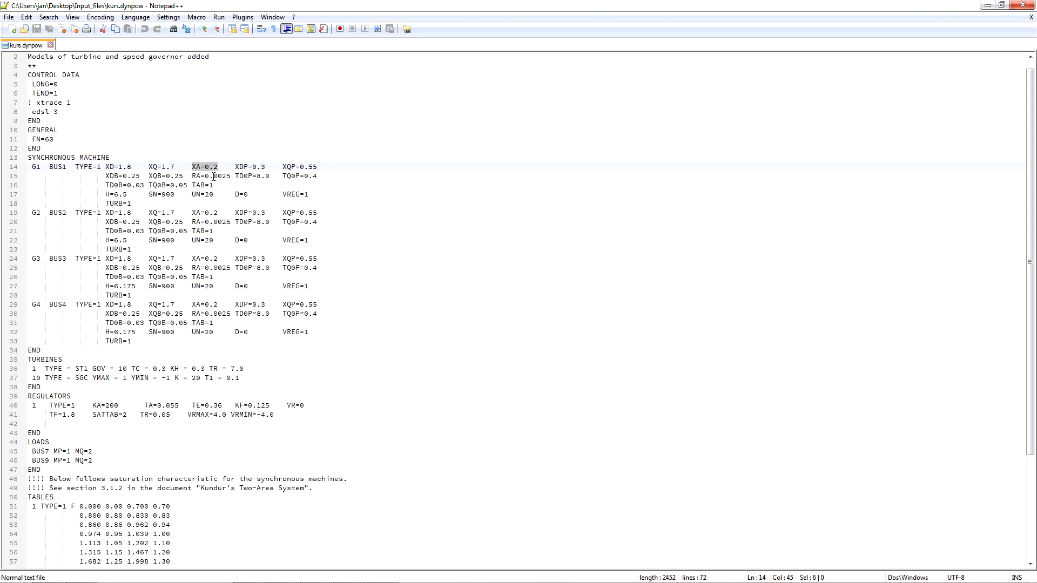
pyautogui.click(987, 5)
pyautogui.click(860, 114)
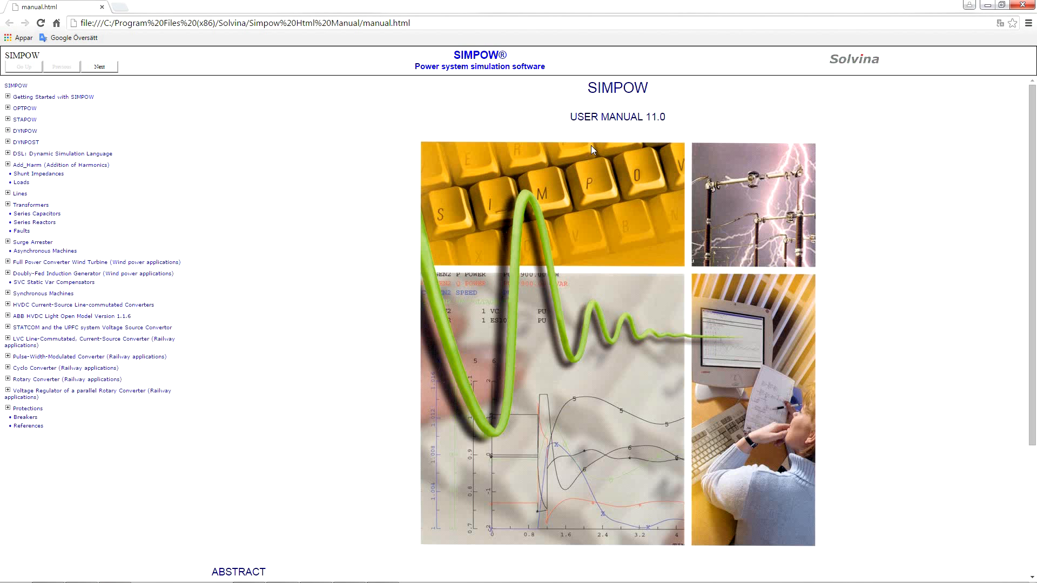
# Step: Open the Synchronous Machines page from the DYNPOW data groups in the SIMPOW user manual
pyautogui.click(7, 130)
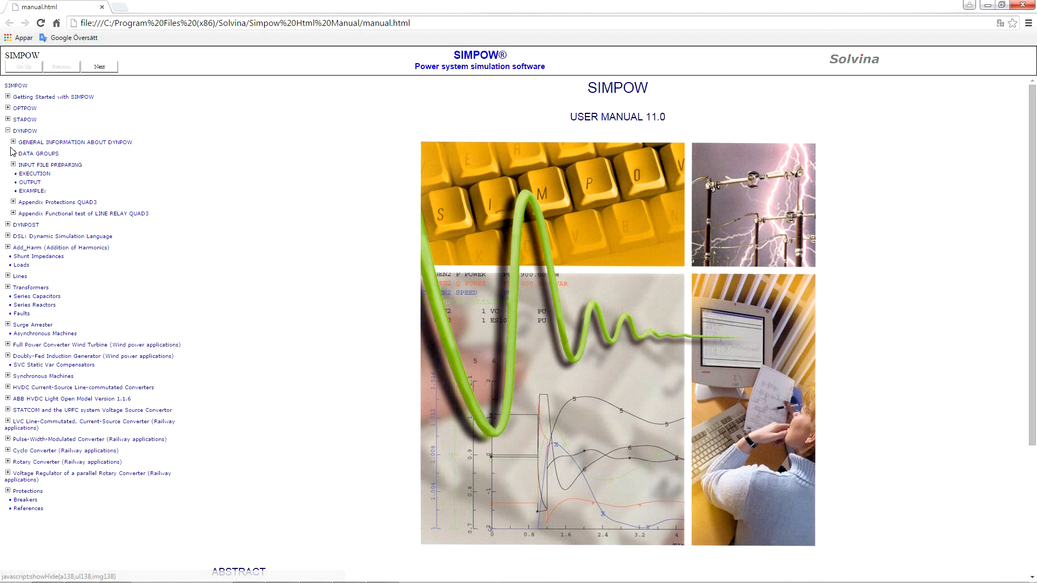
pyautogui.click(13, 154)
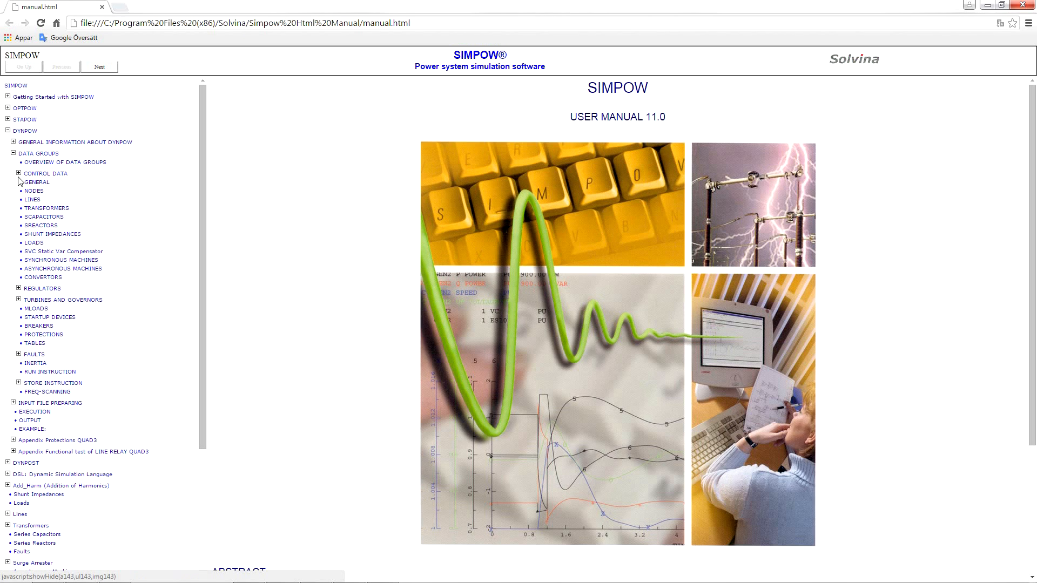
pyautogui.click(36, 264)
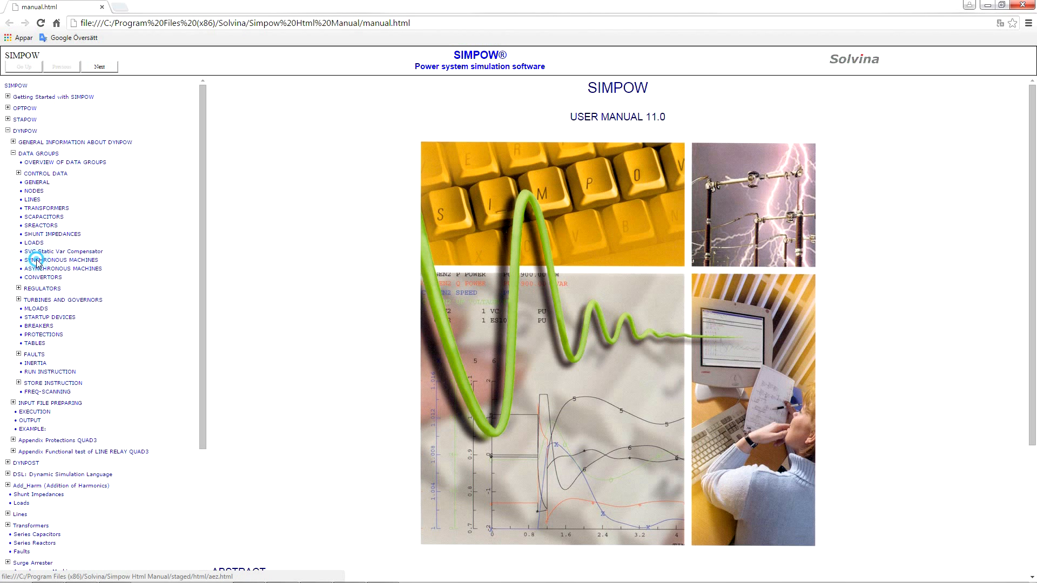
pyautogui.click(252, 120)
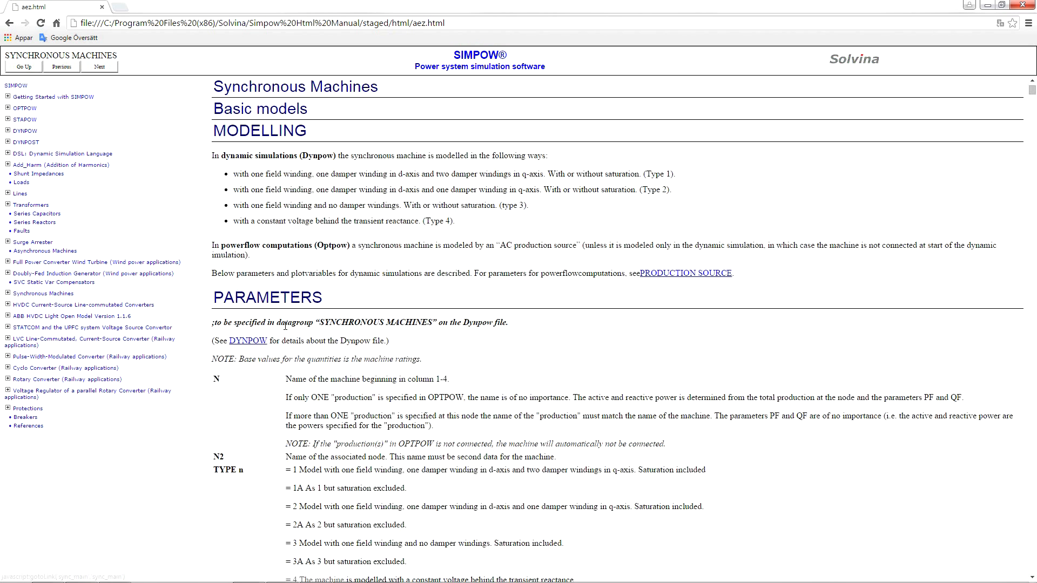
# Step: Look up the description of parameter XA and its neighbouring parameters in the Synchronous Machines page, and minimize the manual
pyautogui.scroll(-6, 255, 270)
pyautogui.doubleClick(218, 495)
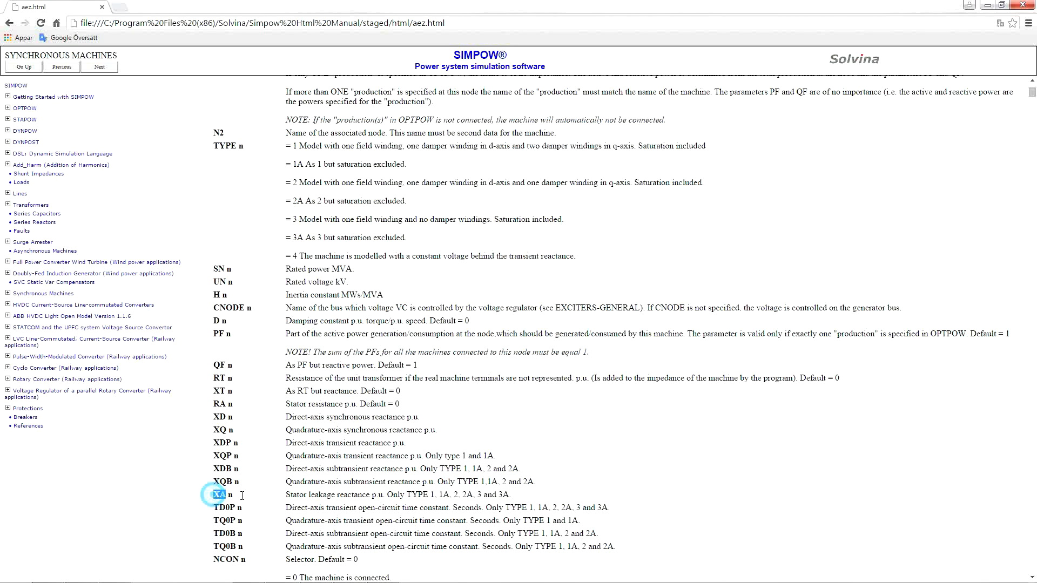
pyautogui.moveTo(241, 496); pyautogui.dragTo(514, 497)
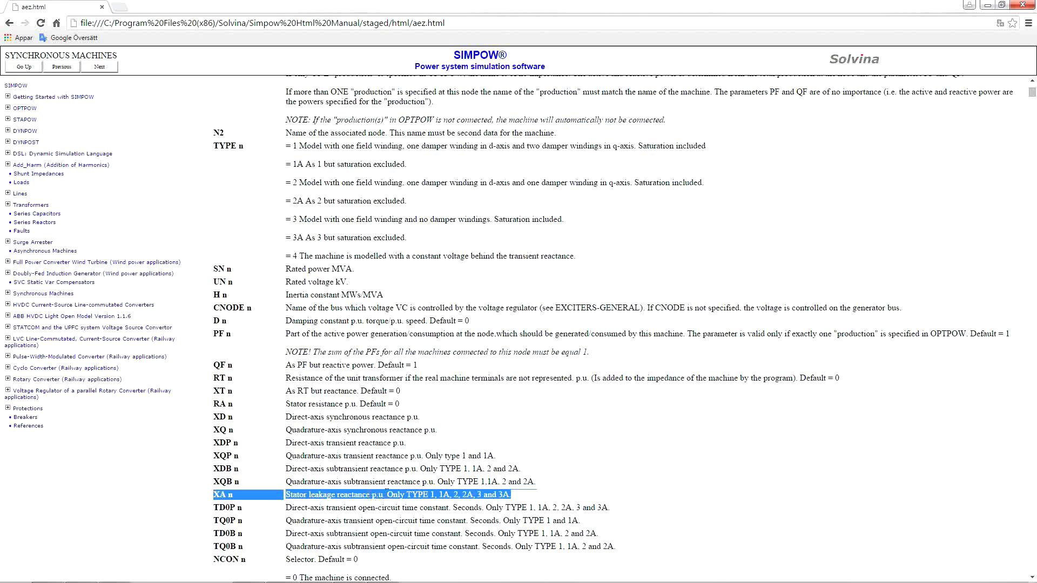
pyautogui.click(514, 499)
pyautogui.scroll(-10, 514, 499)
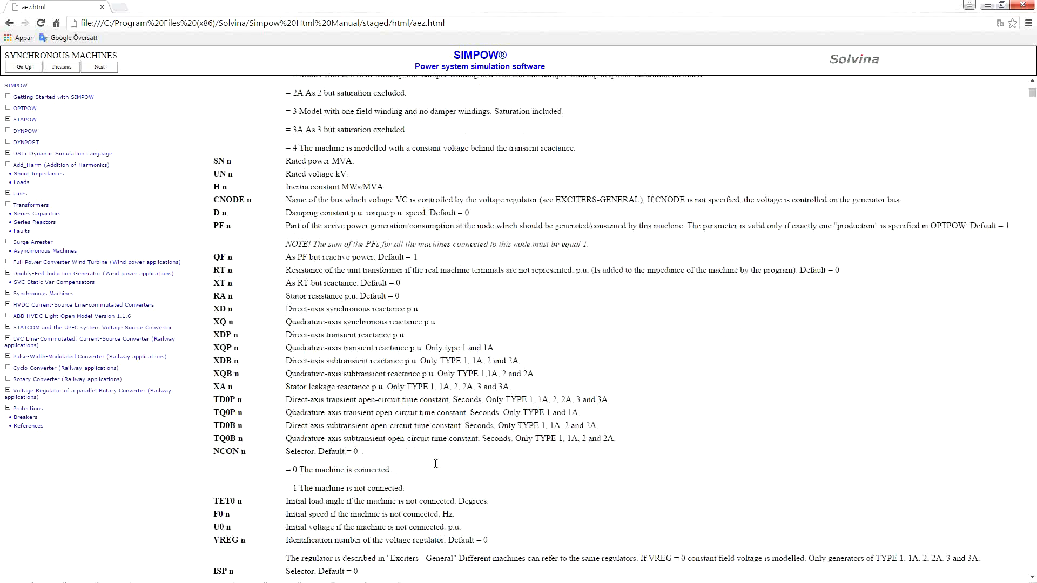
pyautogui.scroll(17, 435, 463)
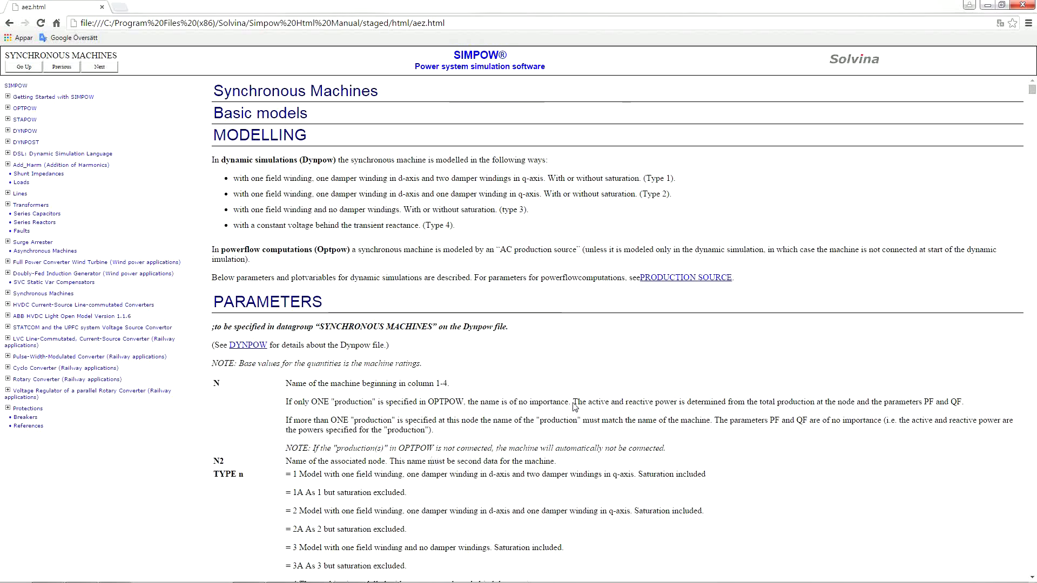
pyautogui.click(993, 5)
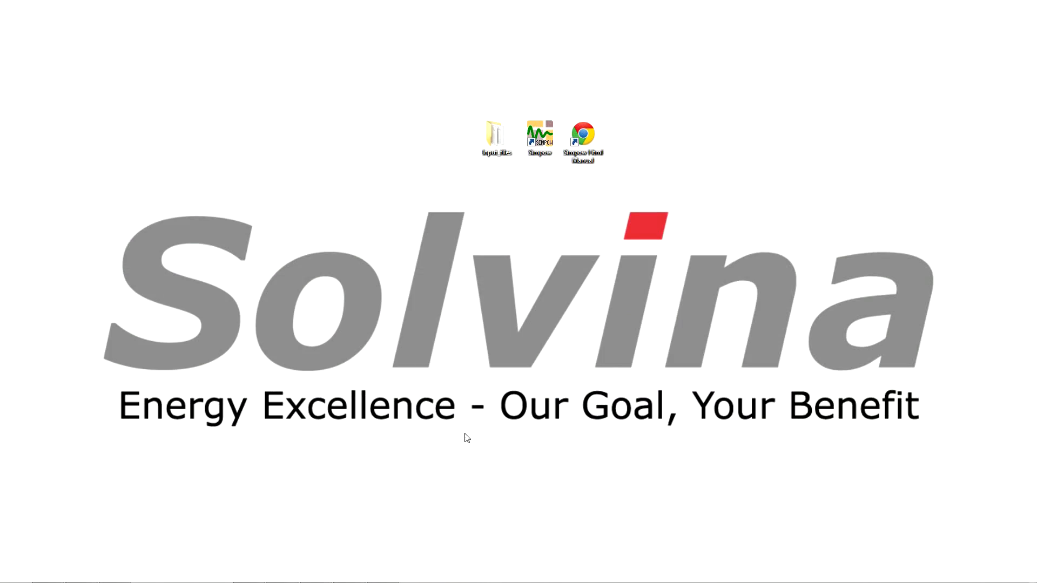
# Step: Switch to Dynpow and open the dynamic simulation window for the kurs job
pyautogui.click(347, 571)
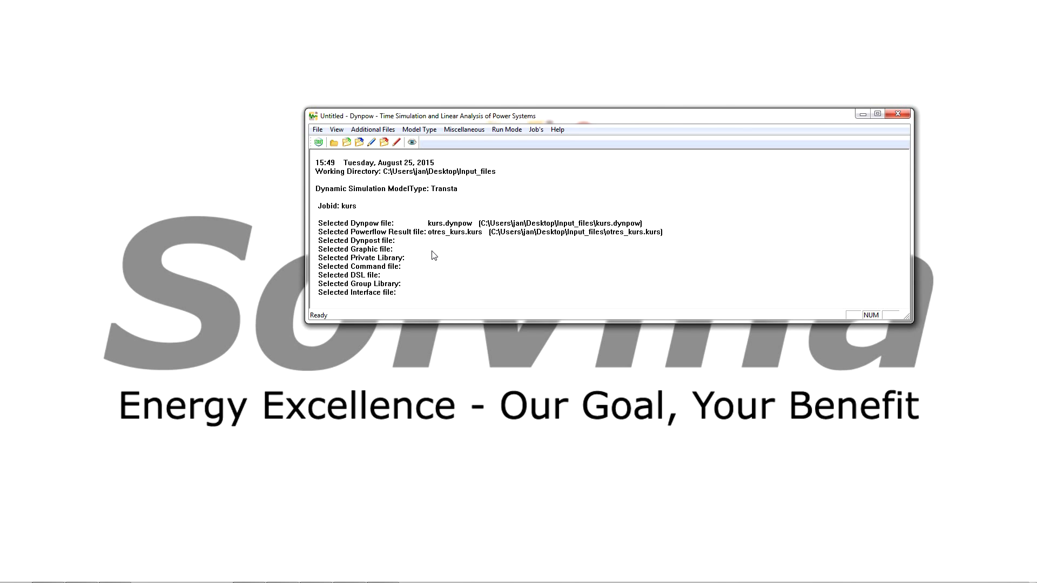
pyautogui.click(318, 129)
pyautogui.click(324, 142)
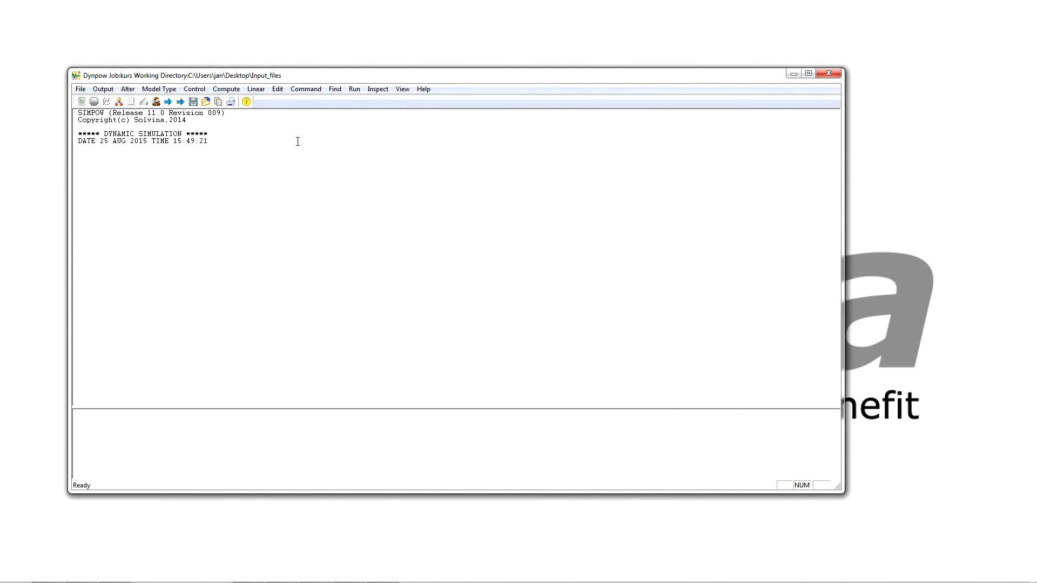
# Step: Set the simulation end time with the command TEND=10
pyautogui.click(299, 89)
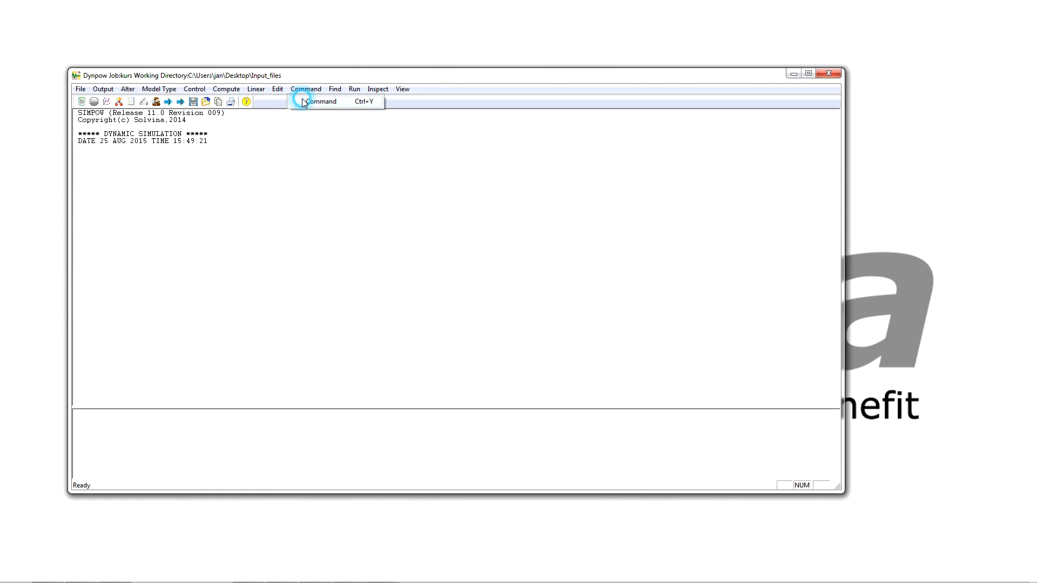
pyautogui.click(302, 102)
pyautogui.write('TEND=10')
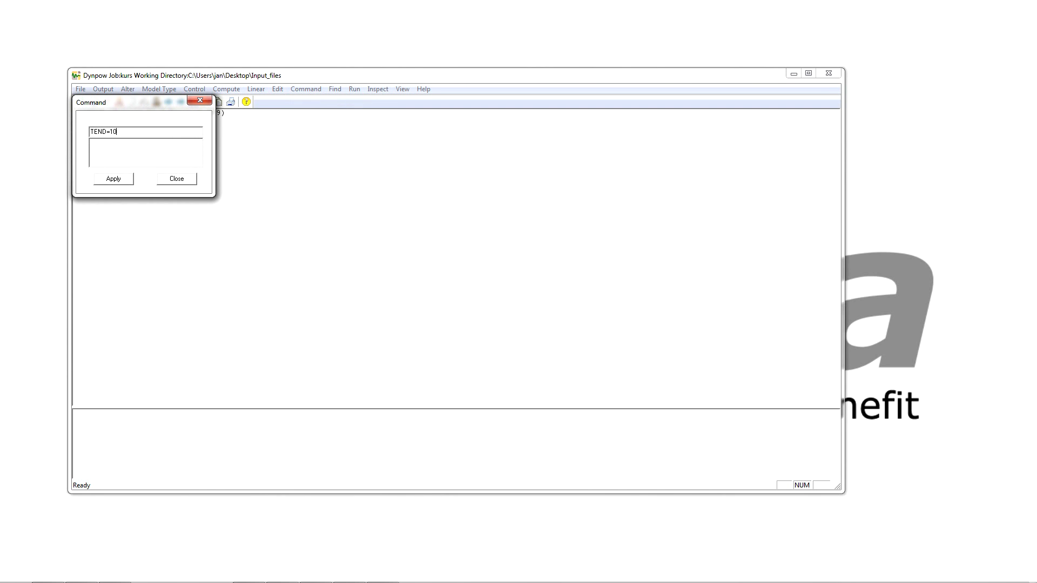
pyautogui.click(105, 180)
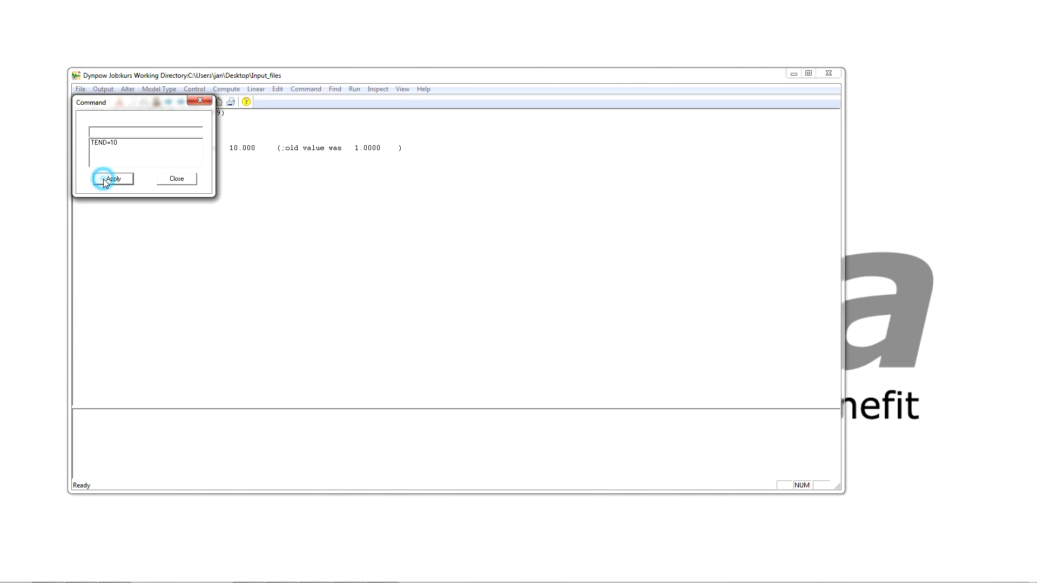
pyautogui.click(167, 183)
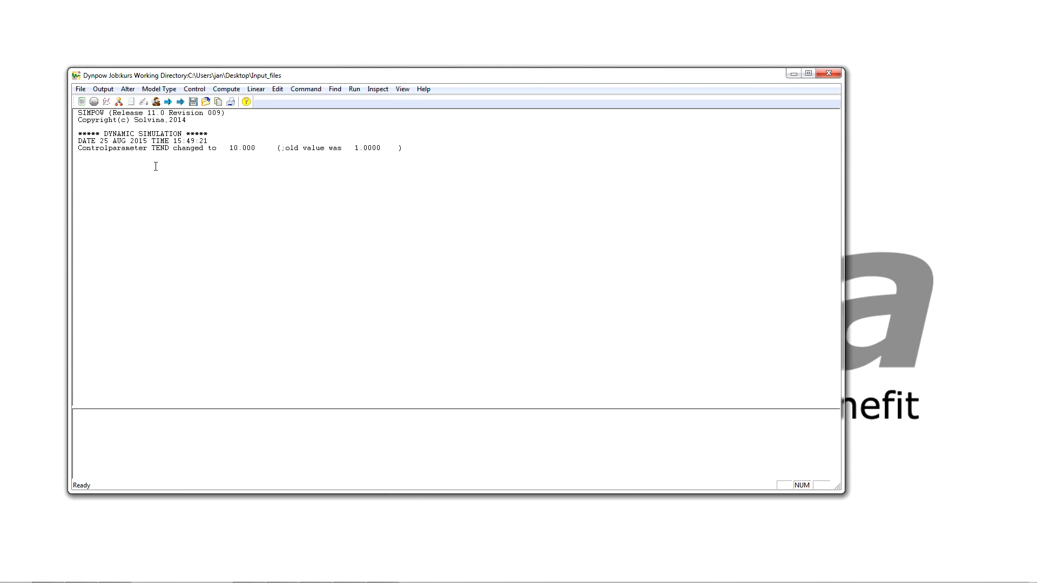
# Step: Run the dynamic simulation and check the stop message at the end of its log
pyautogui.click(225, 90)
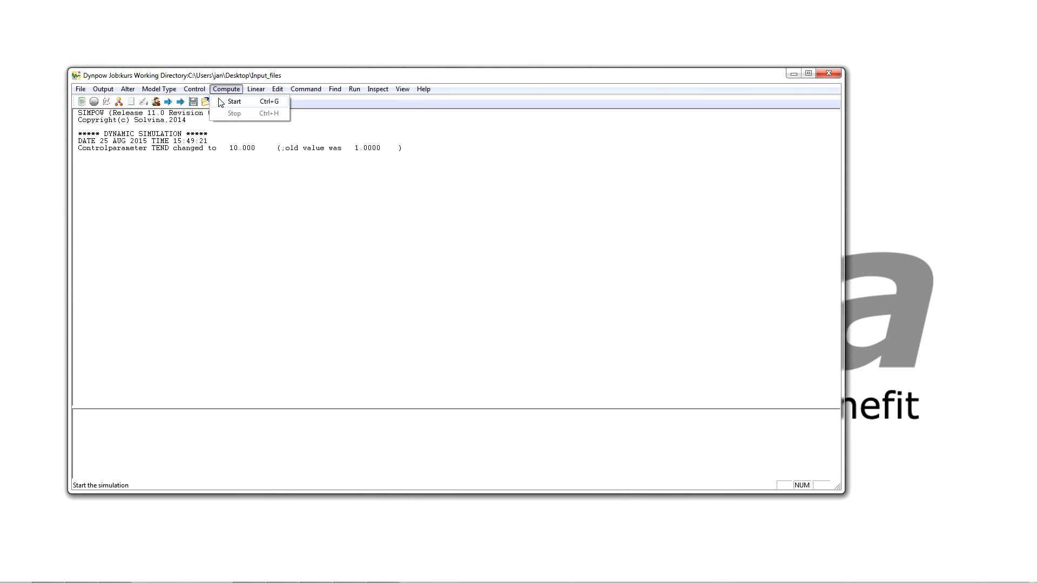
pyautogui.click(234, 101)
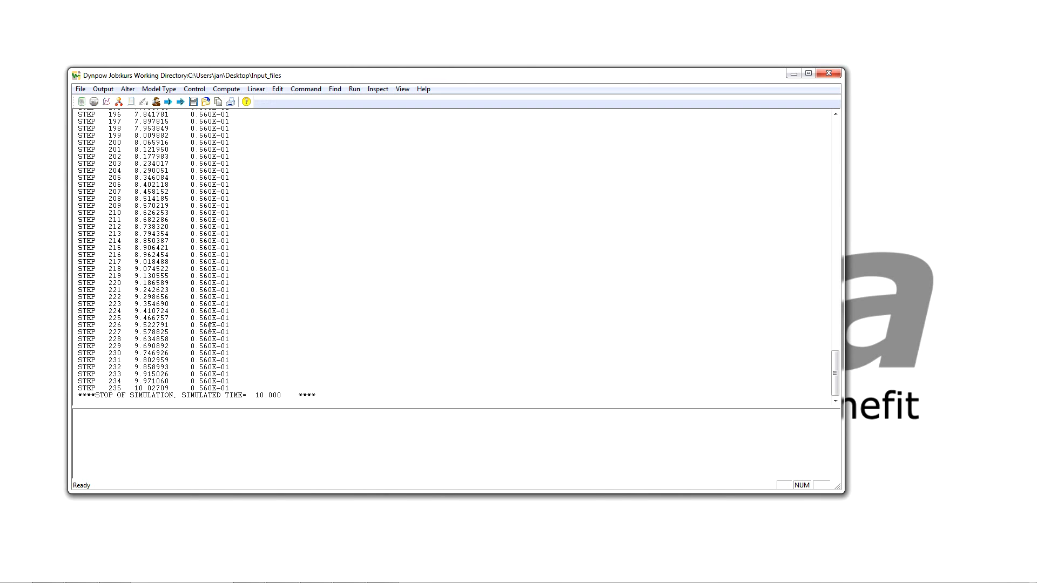
pyautogui.moveTo(281, 395); pyautogui.dragTo(96, 392)
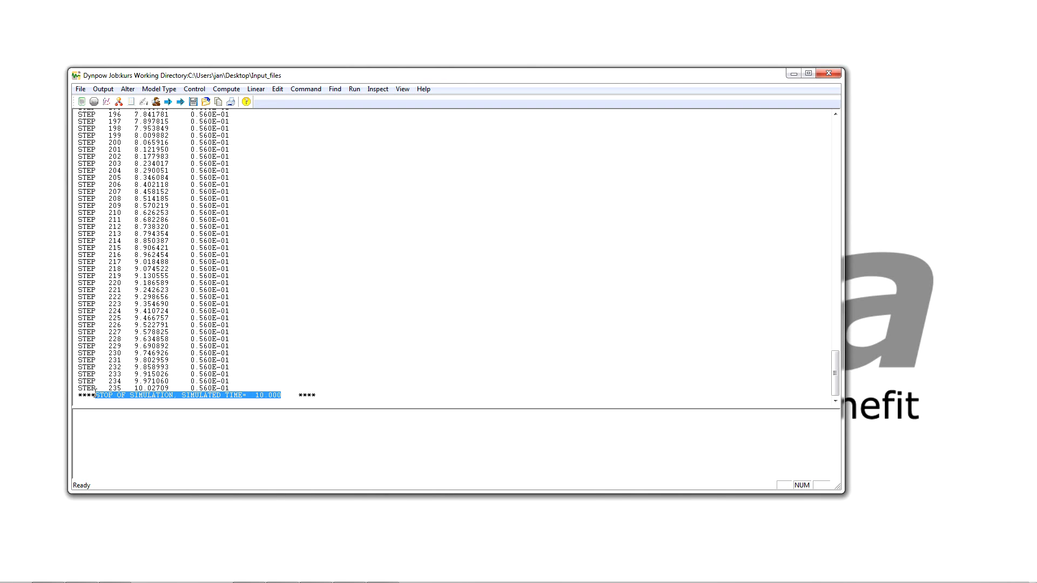
pyautogui.click(377, 383)
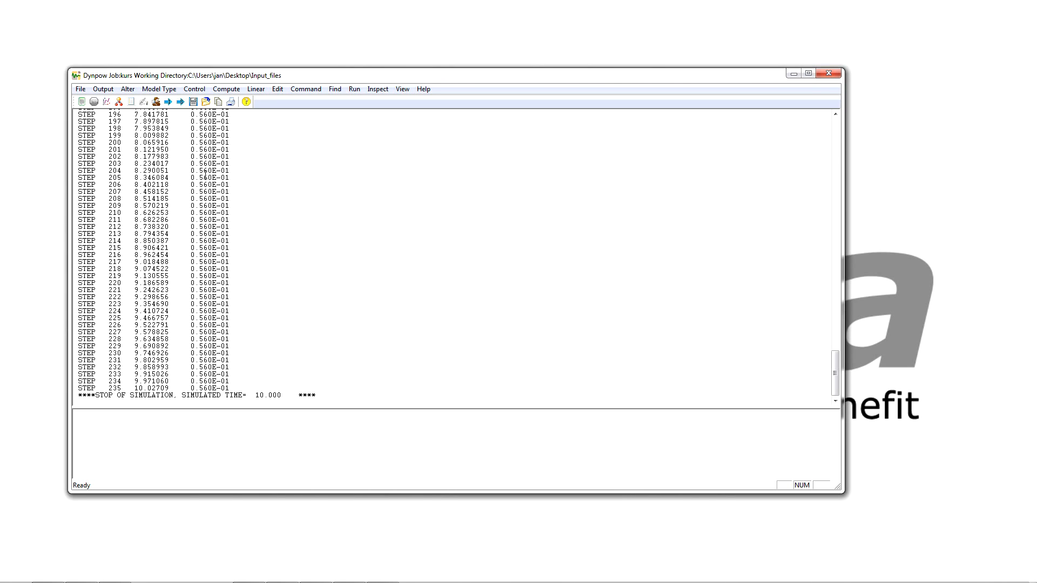
# Step: Review the powerflow results for all nodes and components, and close the results window
pyautogui.click(104, 89)
pyautogui.click(111, 97)
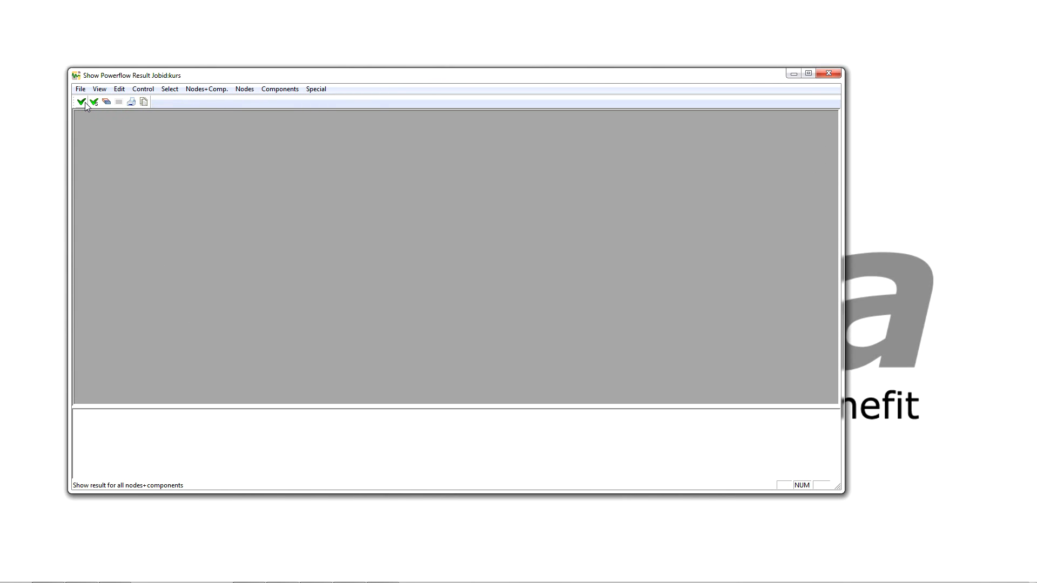
pyautogui.click(205, 89)
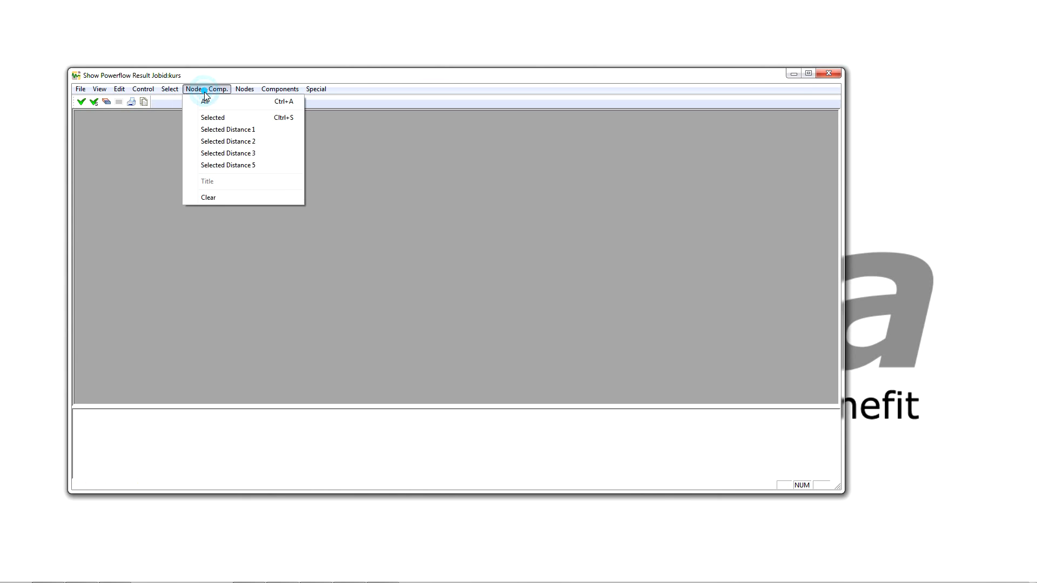
pyautogui.click(206, 101)
pyautogui.moveTo(833, 142)
pyautogui.mouseDown()
pyautogui.moveTo(833, 239)
pyautogui.moveTo(829, 128)
pyautogui.mouseUp()
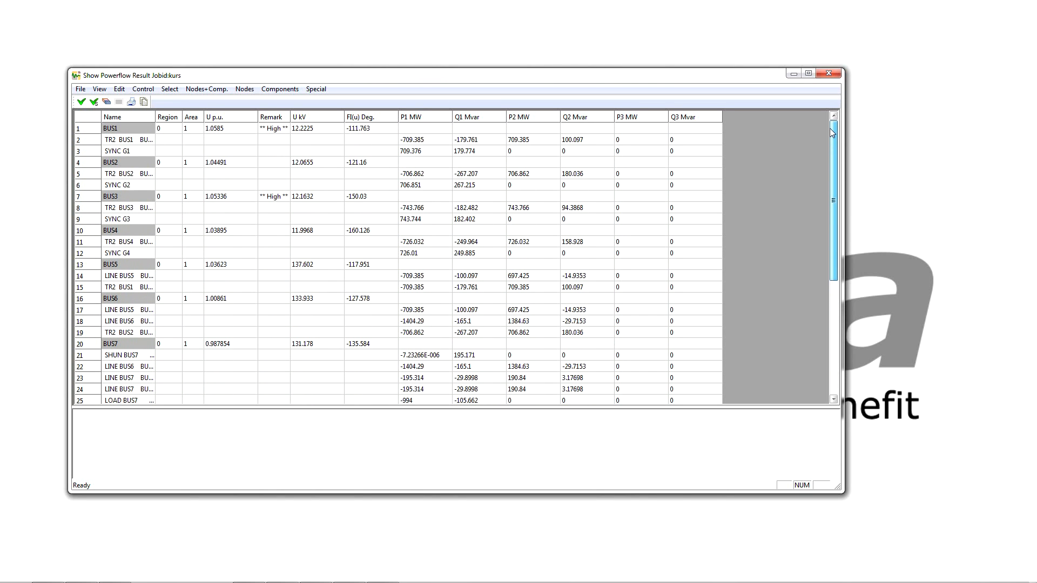
pyautogui.click(822, 74)
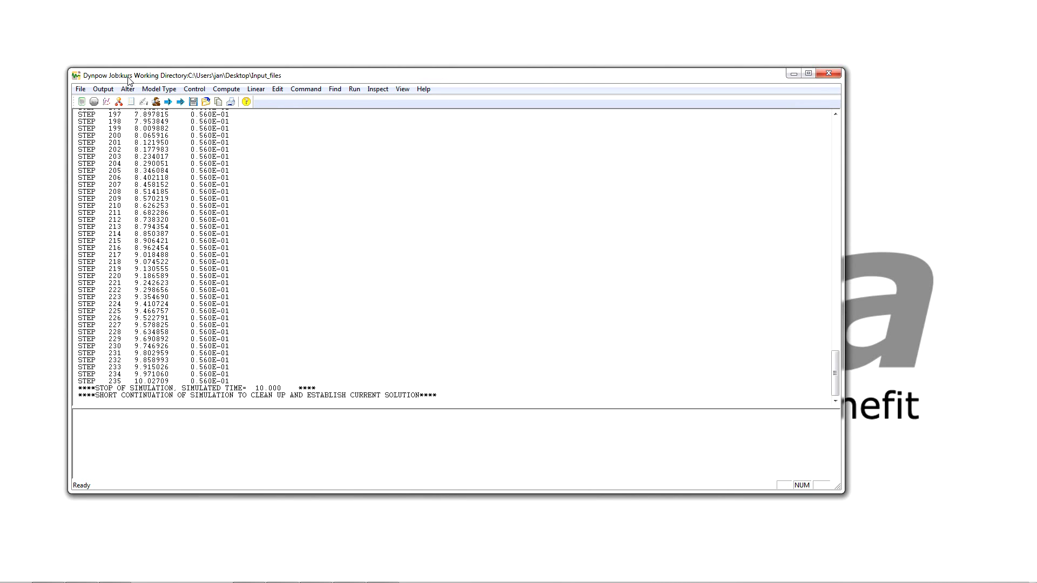
# Step: Open the curves output for the simulation results and move its window fully into view
pyautogui.click(103, 90)
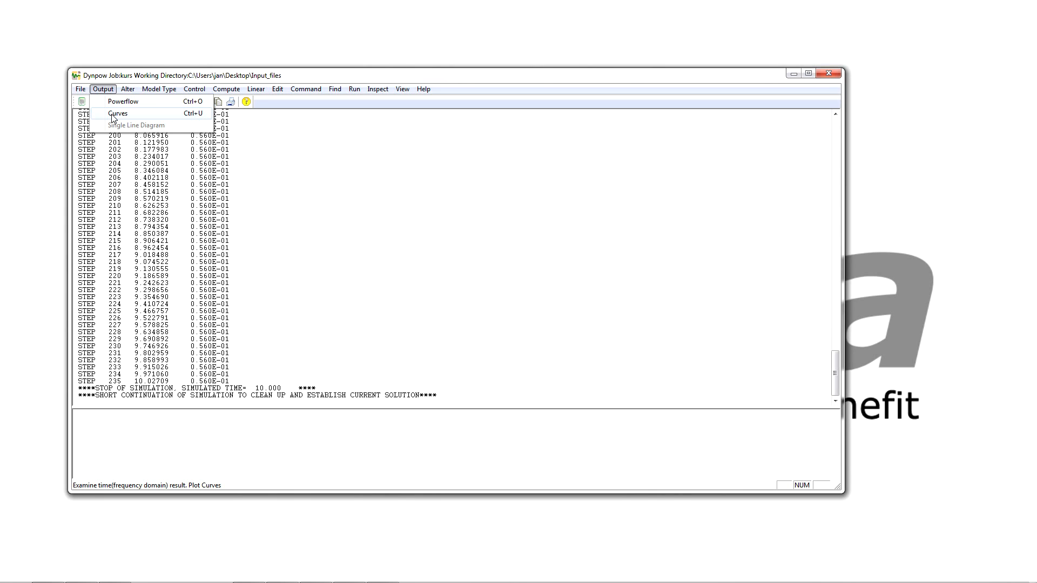
pyautogui.click(117, 113)
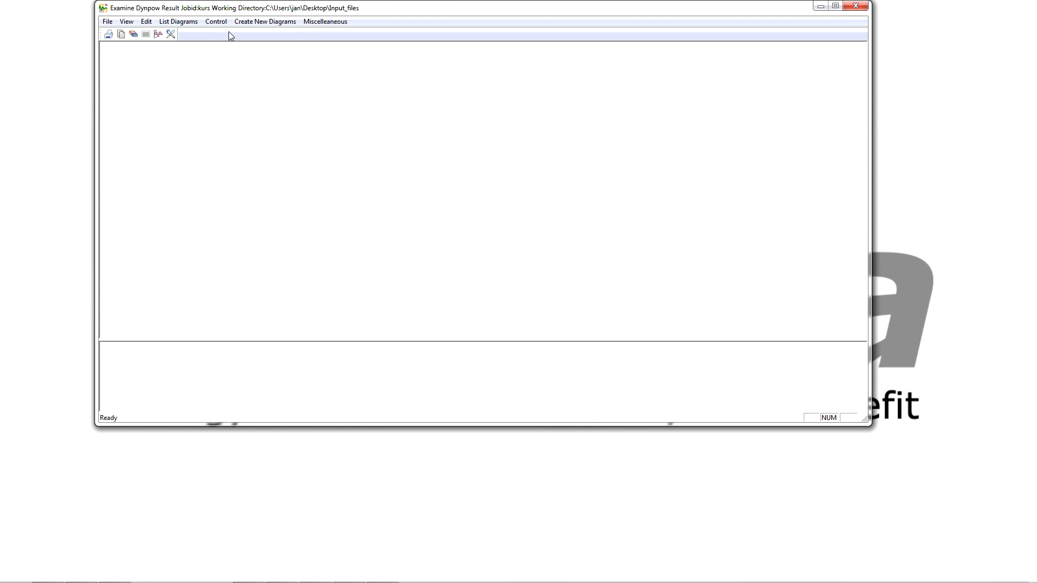
pyautogui.moveTo(272, 8); pyautogui.dragTo(290, 54)
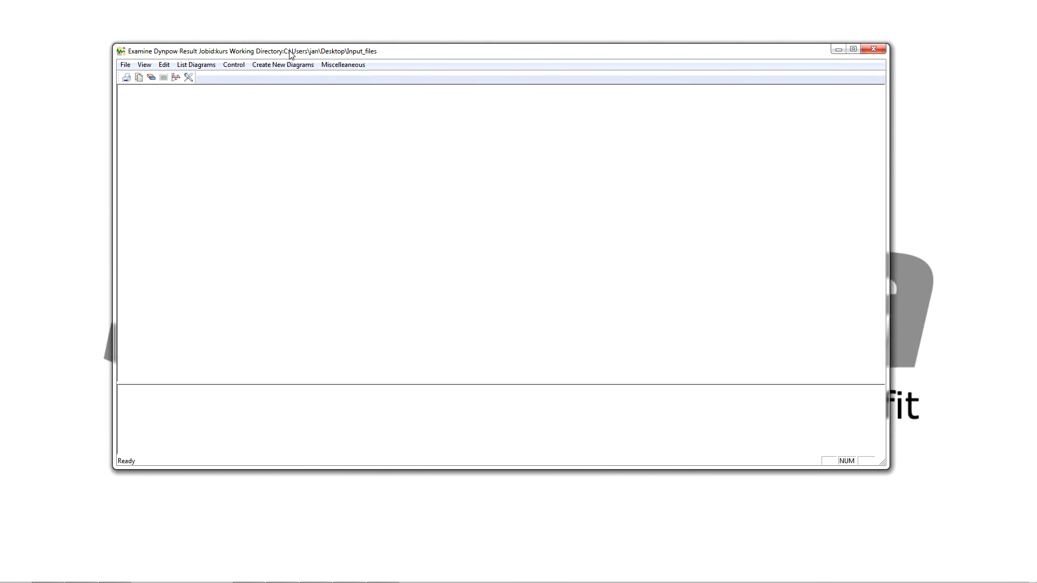
# Step: Start creating new diagrams, search for all available components and bring up the variables of BUS7
pyautogui.click(283, 65)
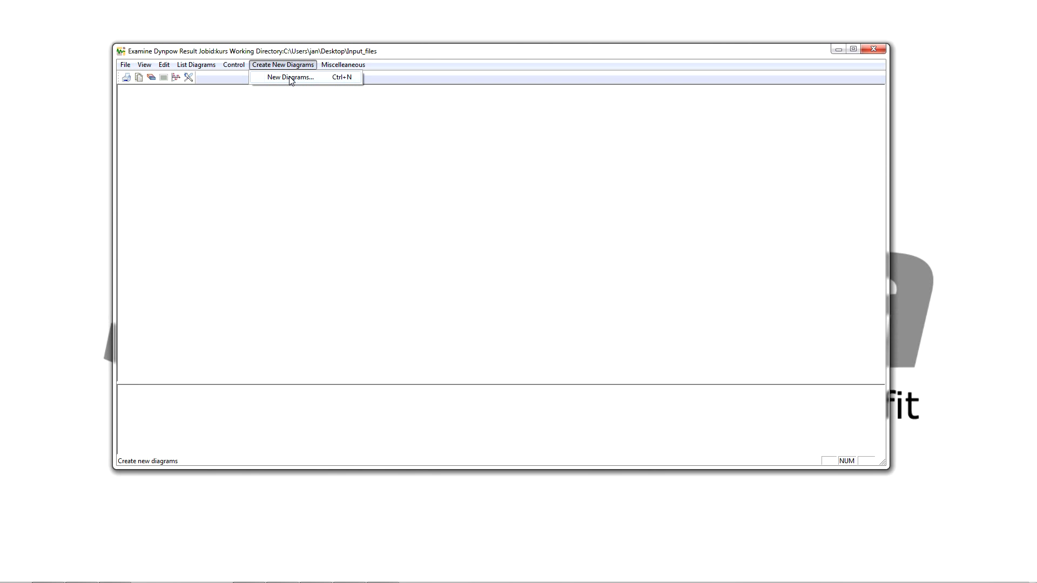
pyautogui.click(289, 78)
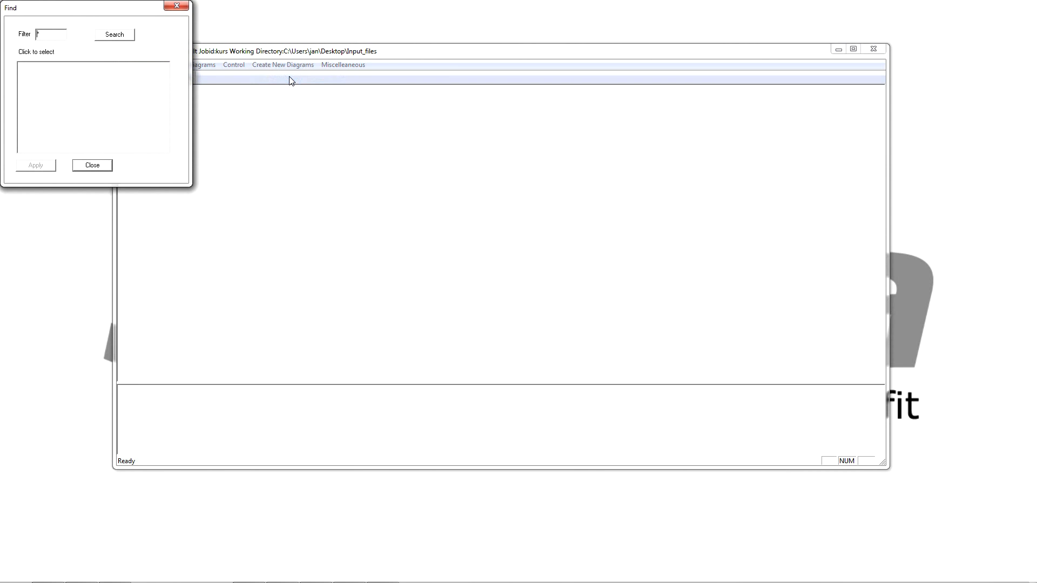
pyautogui.click(127, 43)
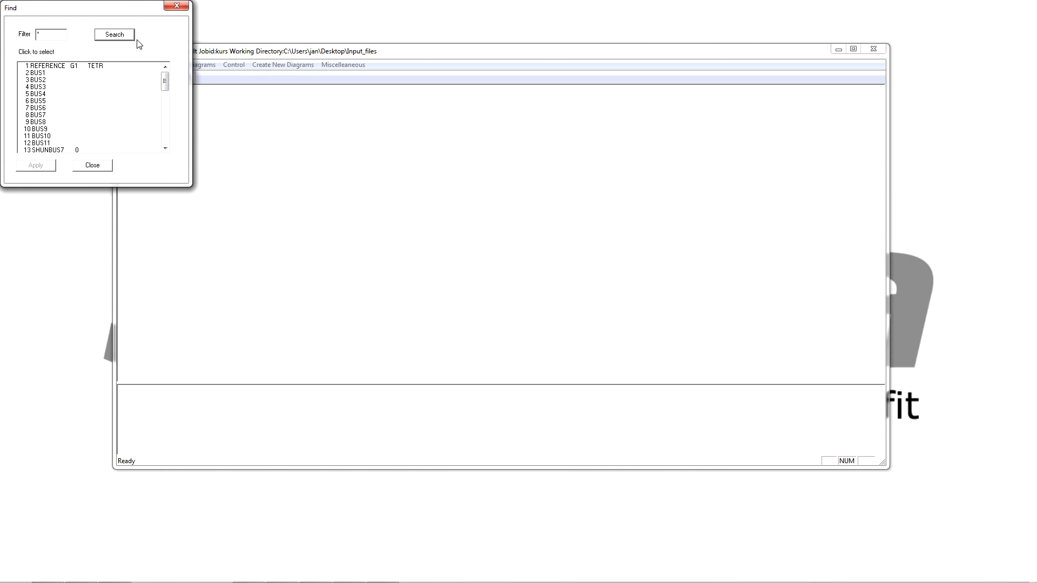
pyautogui.click(41, 115)
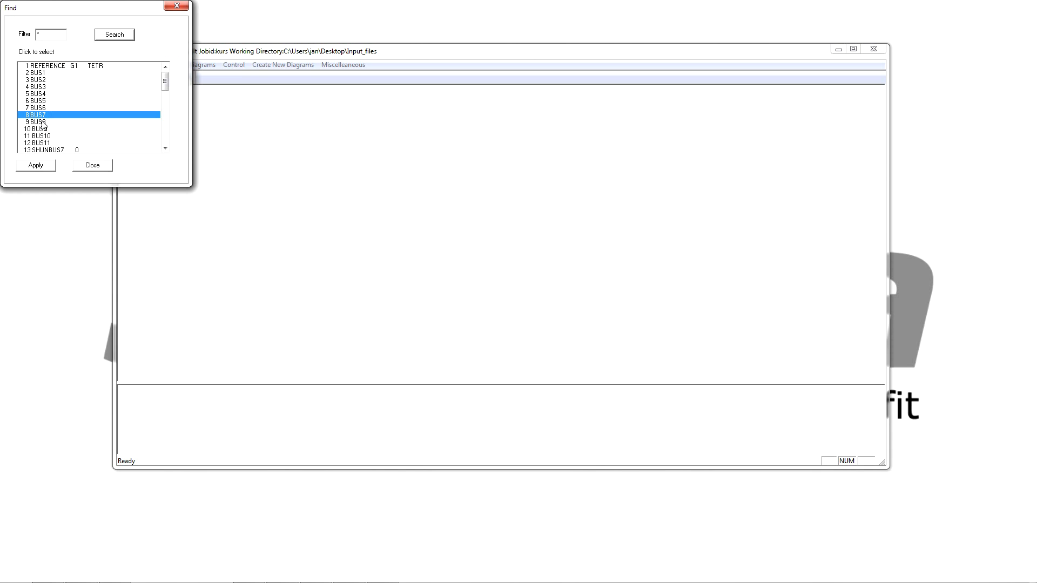
pyautogui.click(42, 167)
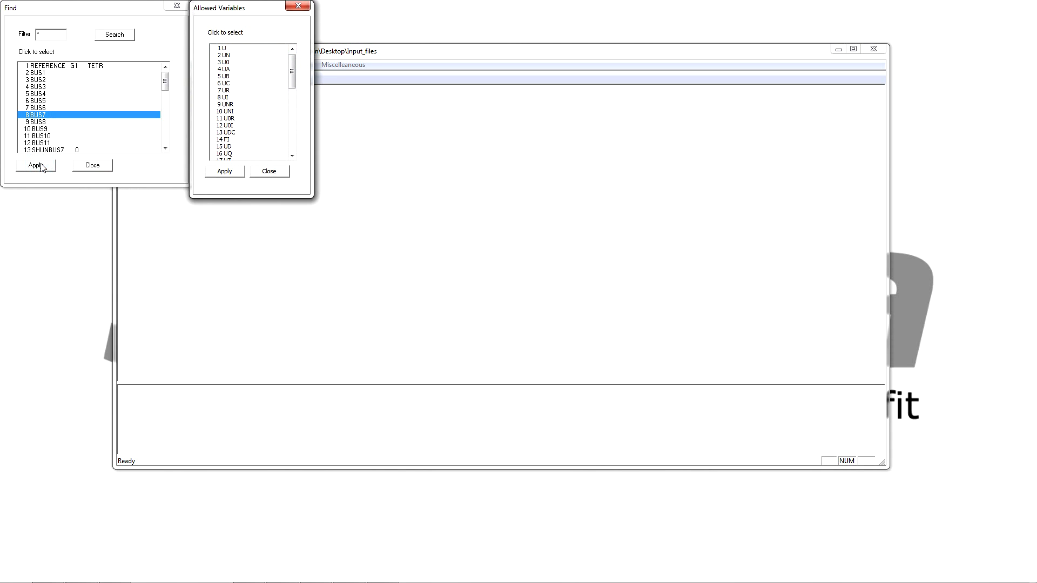
# Step: Create a new diagram of the BUS7 voltage U in p.u., and clear the BUS7 selection to allow another diagram
pyautogui.click(220, 50)
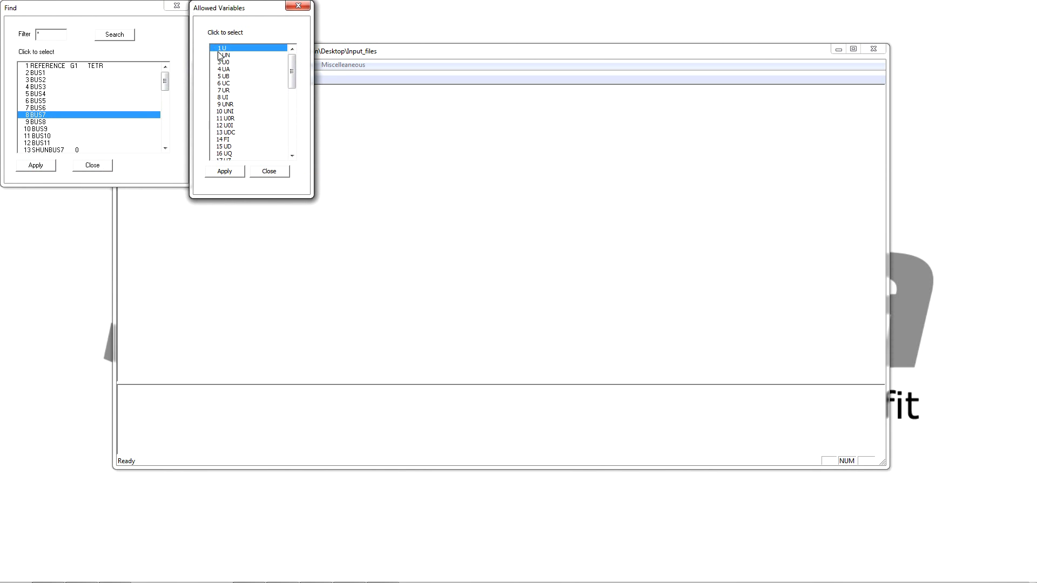
pyautogui.click(216, 173)
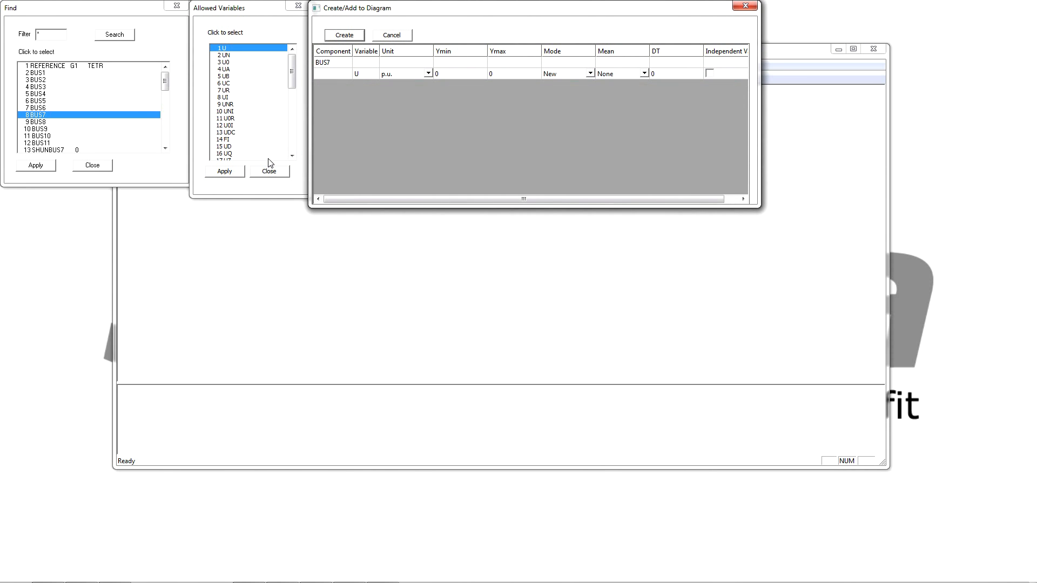
pyautogui.click(428, 74)
pyautogui.click(429, 74)
pyautogui.click(424, 85)
pyautogui.click(341, 35)
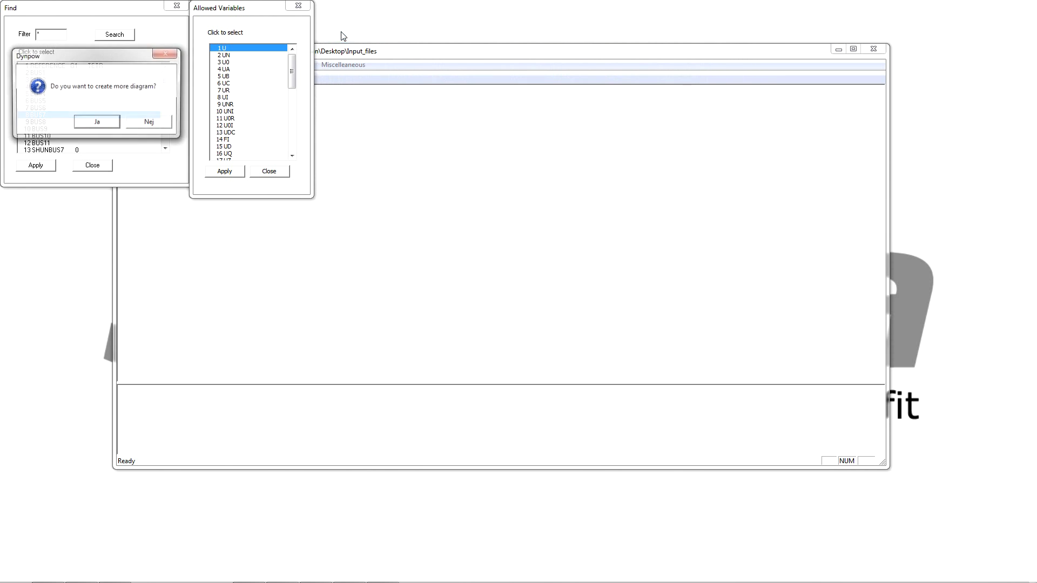
pyautogui.click(106, 123)
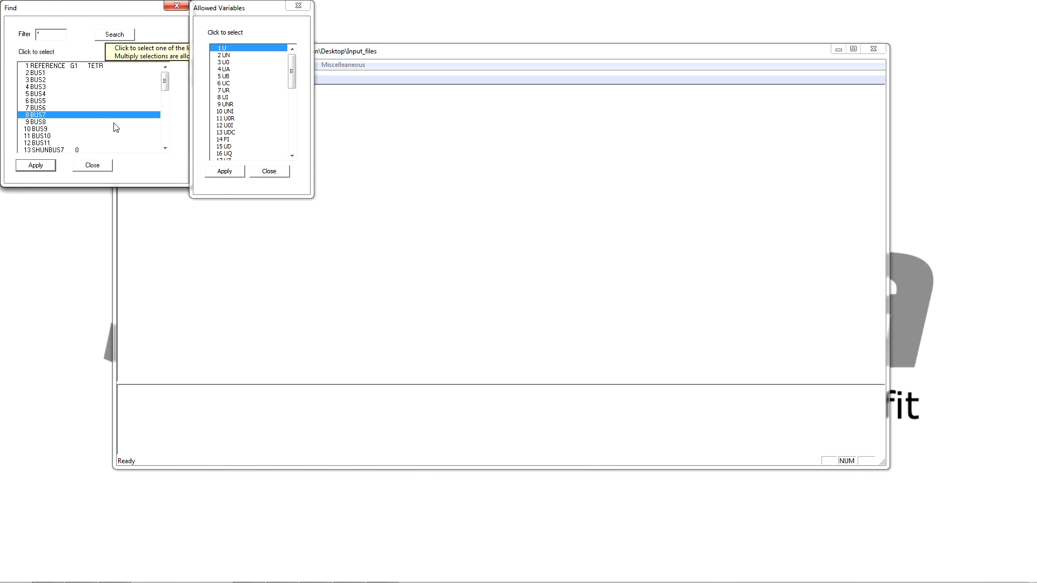
pyautogui.click(263, 171)
pyautogui.click(33, 113)
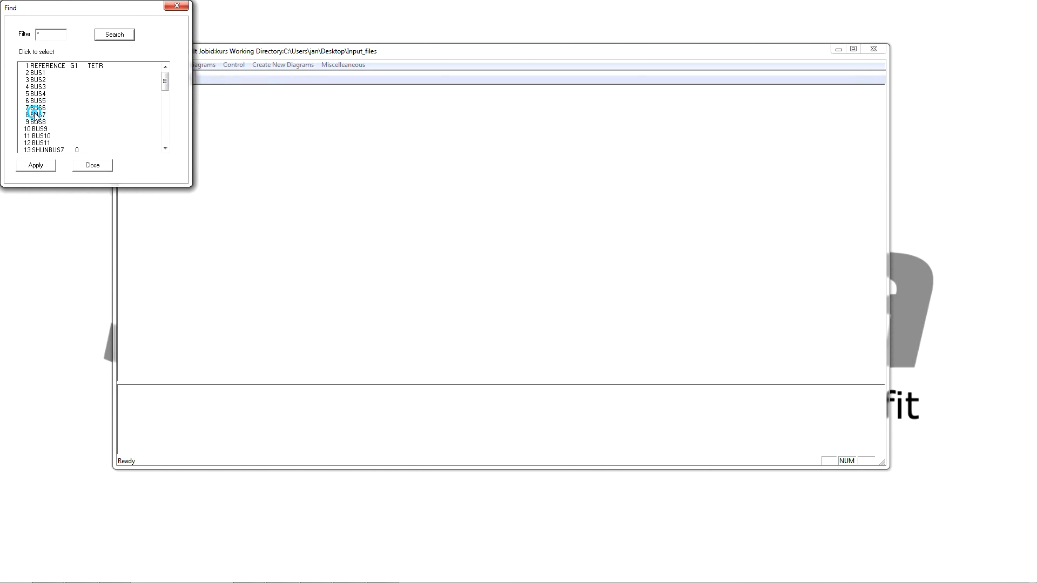
# Step: Check the line disconnection run instruction in kurs.dynpow in Notepad++, and return to the Dynpow component list
pyautogui.moveTo(164, 84); pyautogui.dragTo(165, 101)
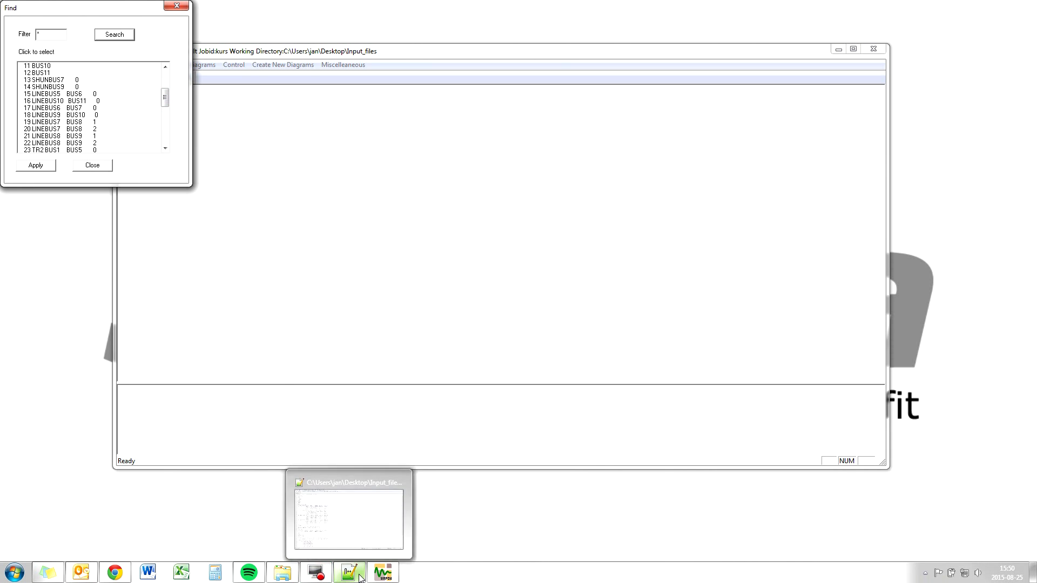
pyautogui.click(360, 576)
pyautogui.click(442, 415)
pyautogui.scroll(-5, 443, 415)
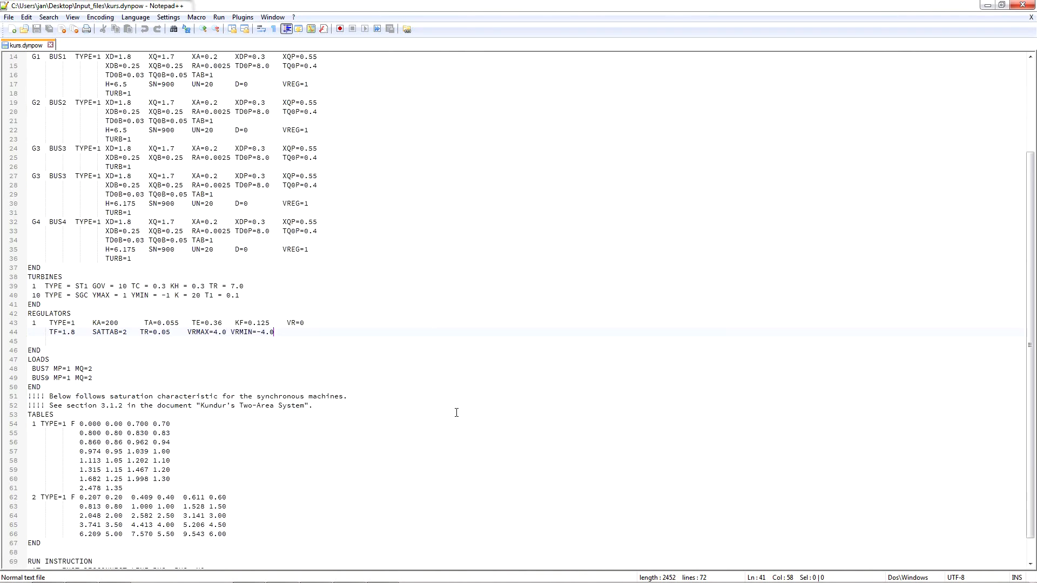
pyautogui.moveTo(215, 515); pyautogui.dragTo(1, 517)
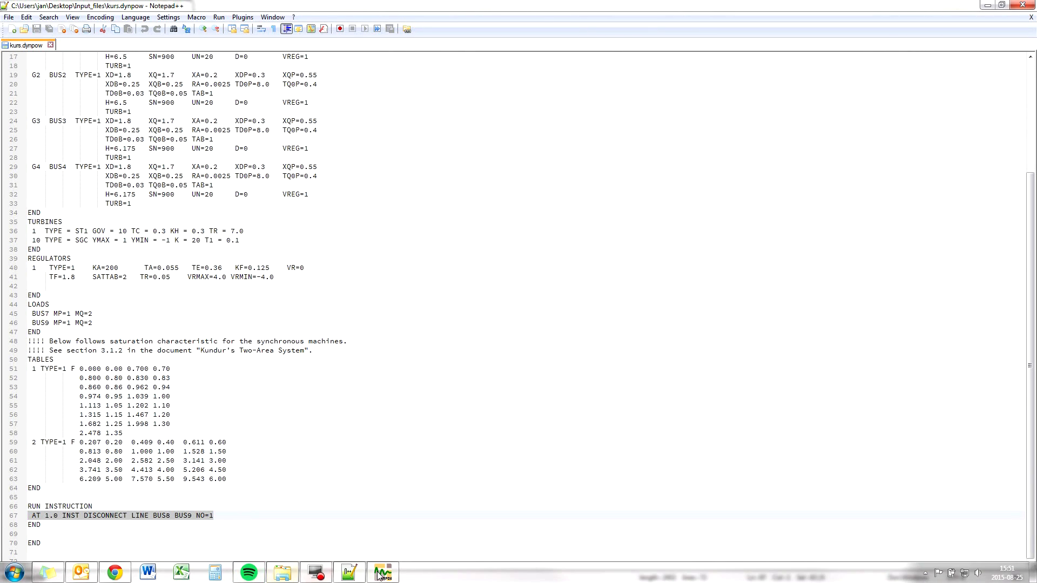
pyautogui.click(382, 573)
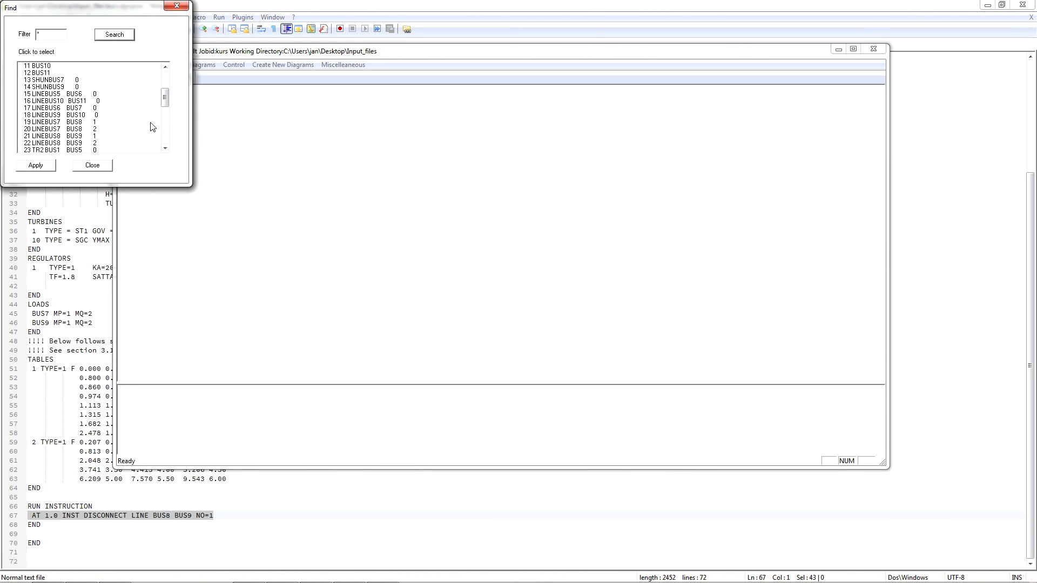
# Step: Create a new diagram of the power P2 for line BUS8–BUS9 number 2, and close its variable list
pyautogui.click(74, 143)
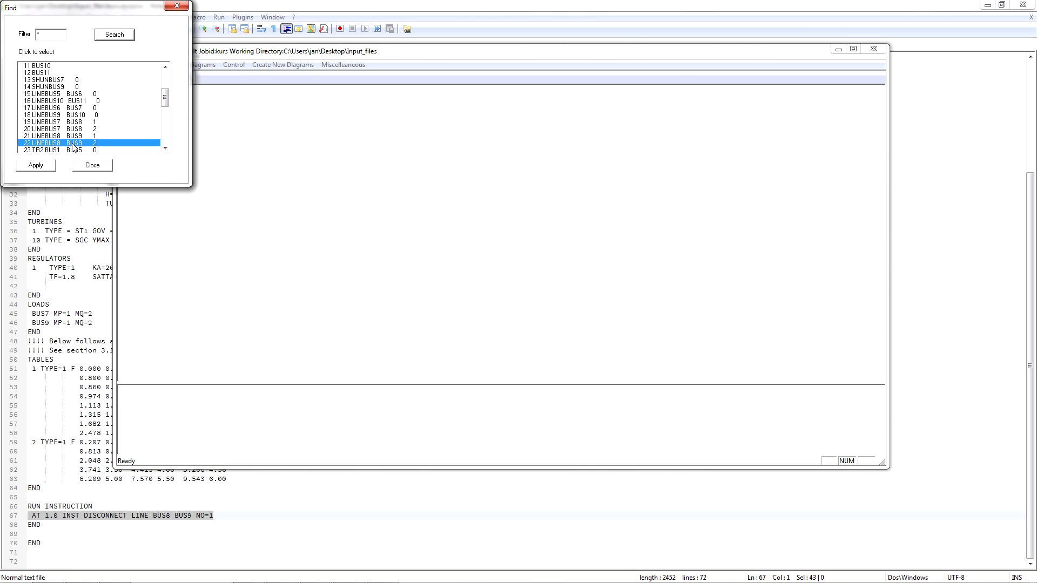
pyautogui.click(38, 165)
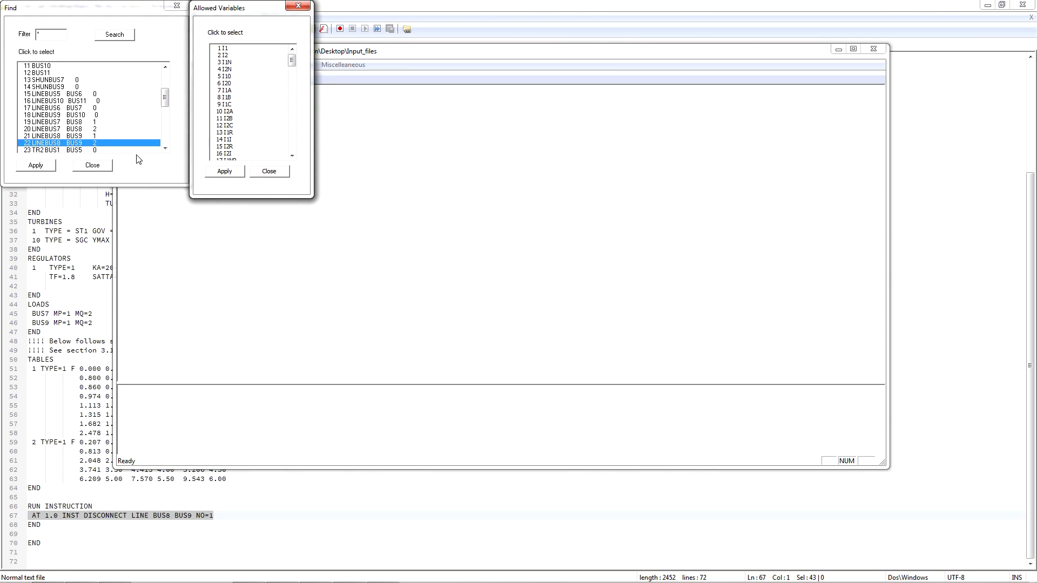
pyautogui.moveTo(292, 61); pyautogui.dragTo(295, 102)
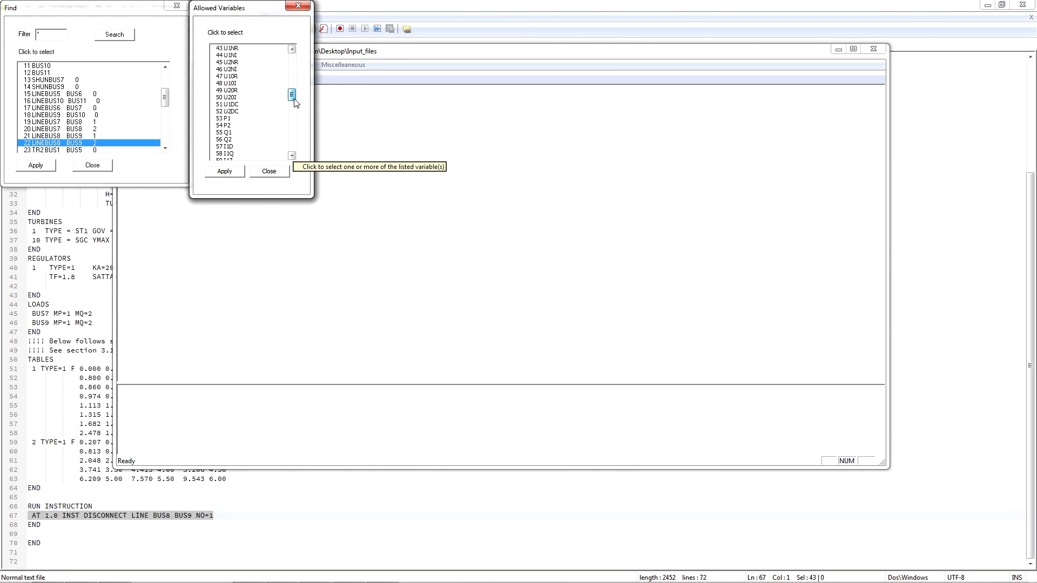
pyautogui.click(223, 125)
pyautogui.click(223, 172)
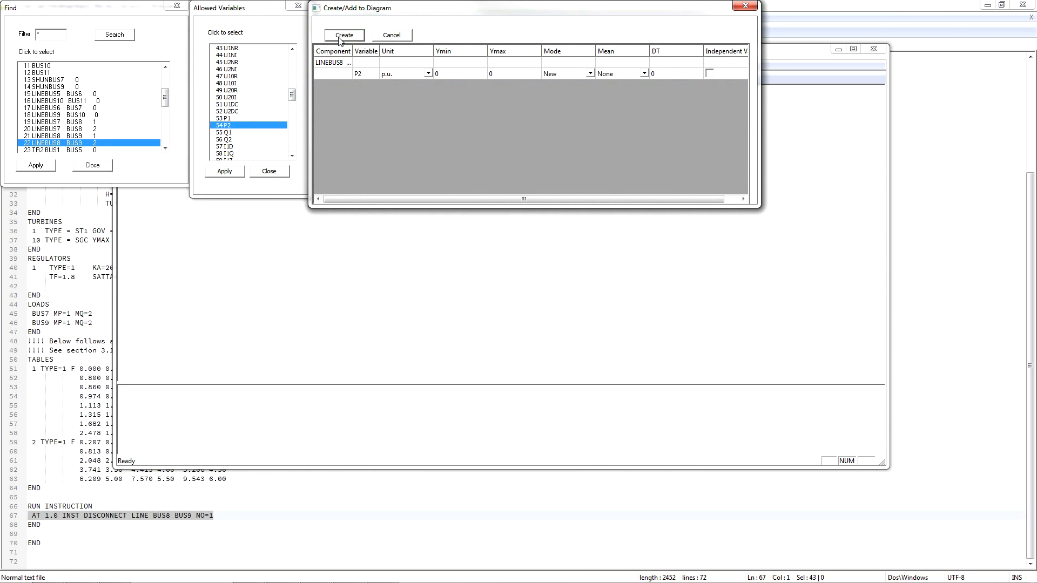
pyautogui.click(340, 41)
pyautogui.click(112, 122)
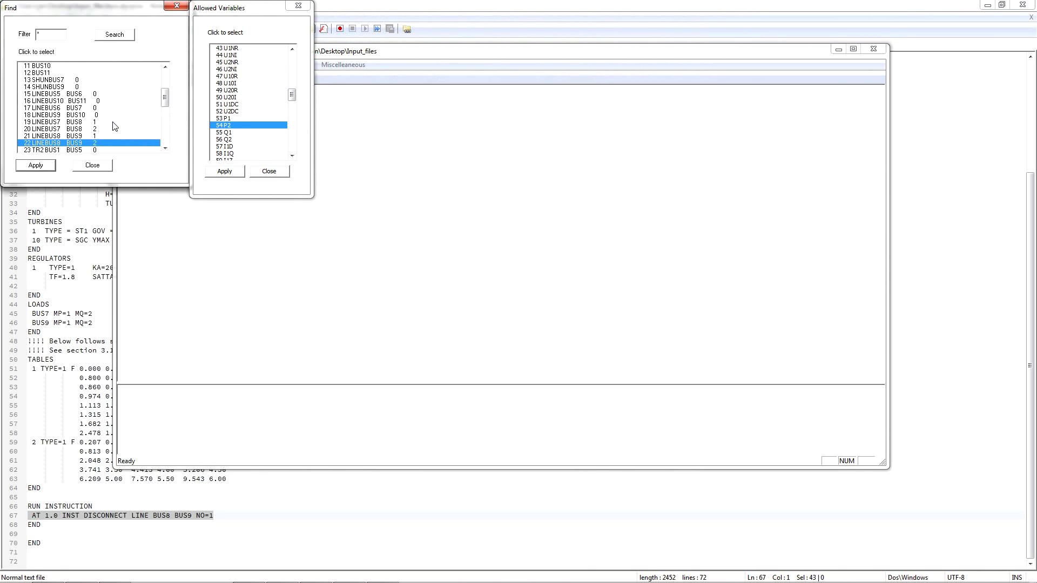
pyautogui.click(269, 172)
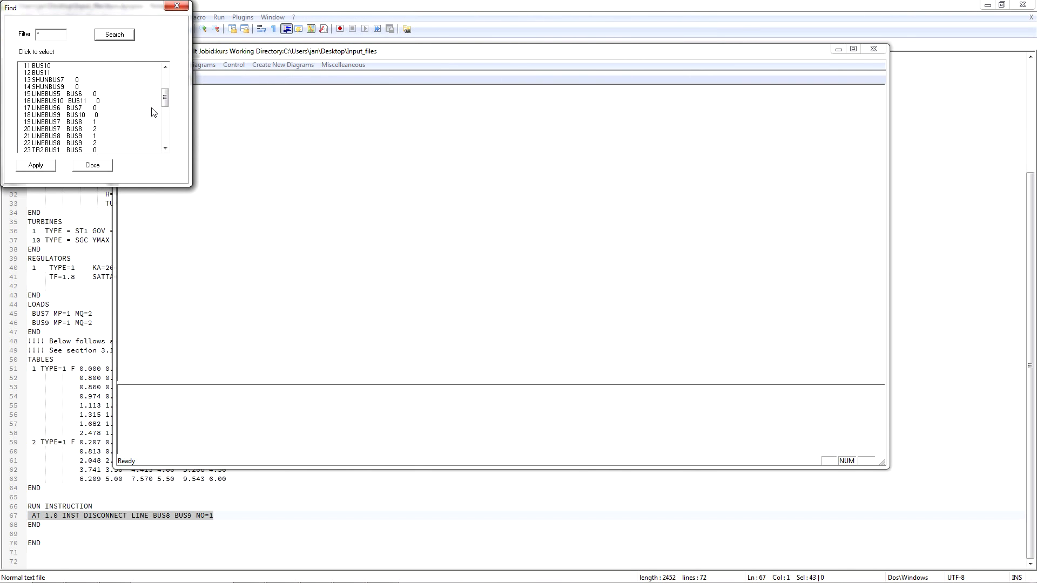
# Step: Find synchronous machine G1 in the component list and bring up its variables
pyautogui.moveTo(165, 103); pyautogui.dragTo(165, 108)
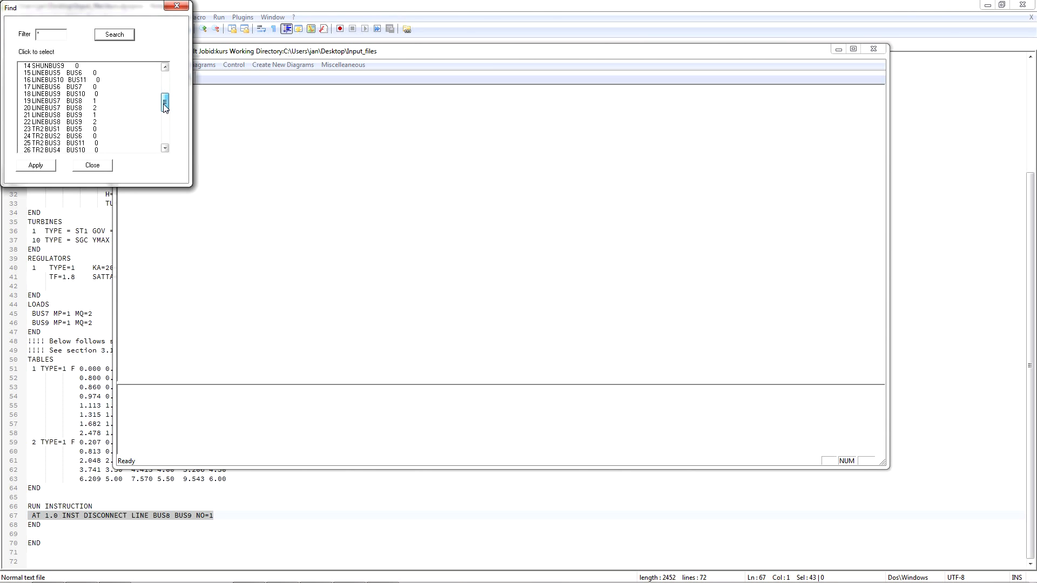
pyautogui.moveTo(166, 108); pyautogui.dragTo(165, 121)
pyautogui.click(54, 123)
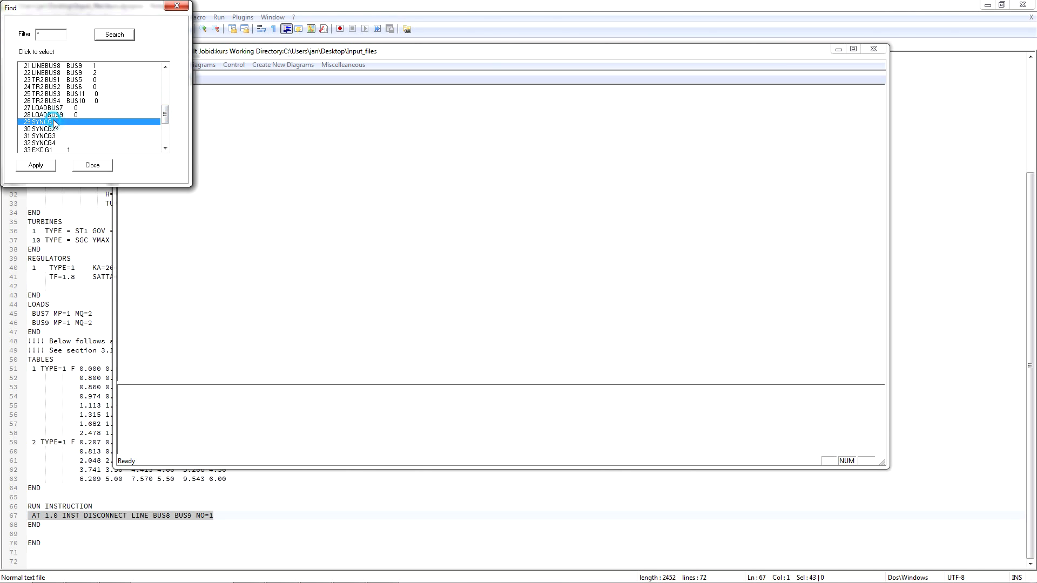
pyautogui.click(41, 169)
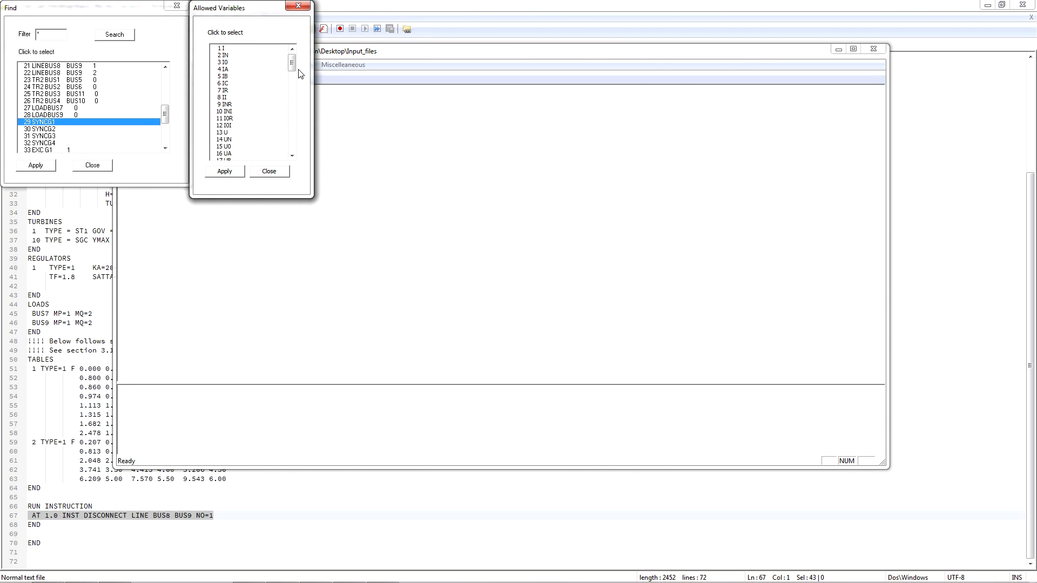
# Step: Create a new diagram with the variables U, Q and UF of synchronous machine G1
pyautogui.click(226, 49)
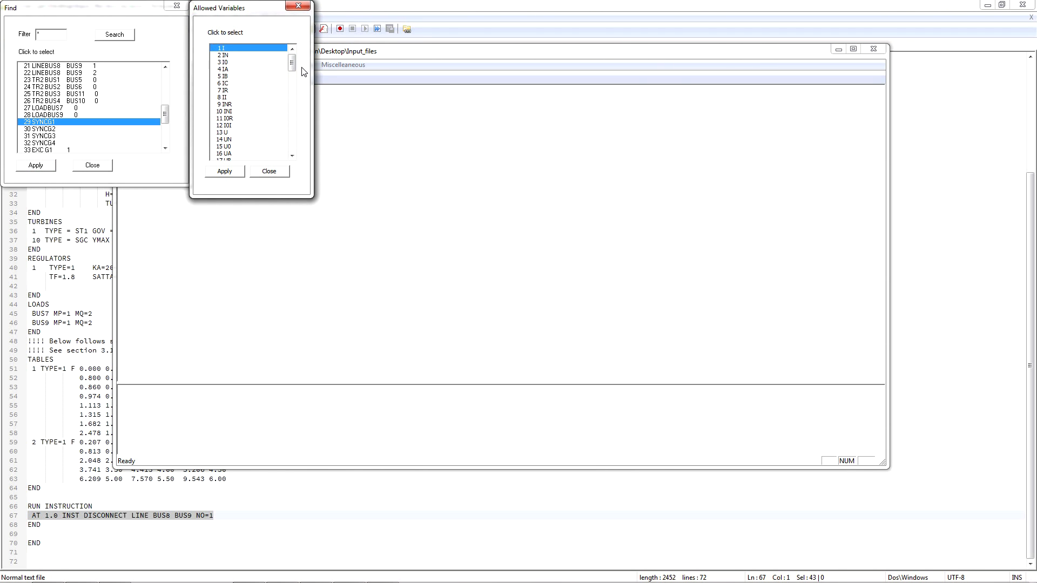
pyautogui.click(235, 48)
pyautogui.moveTo(294, 64); pyautogui.dragTo(290, 92)
pyautogui.click(224, 133)
pyautogui.click(231, 105)
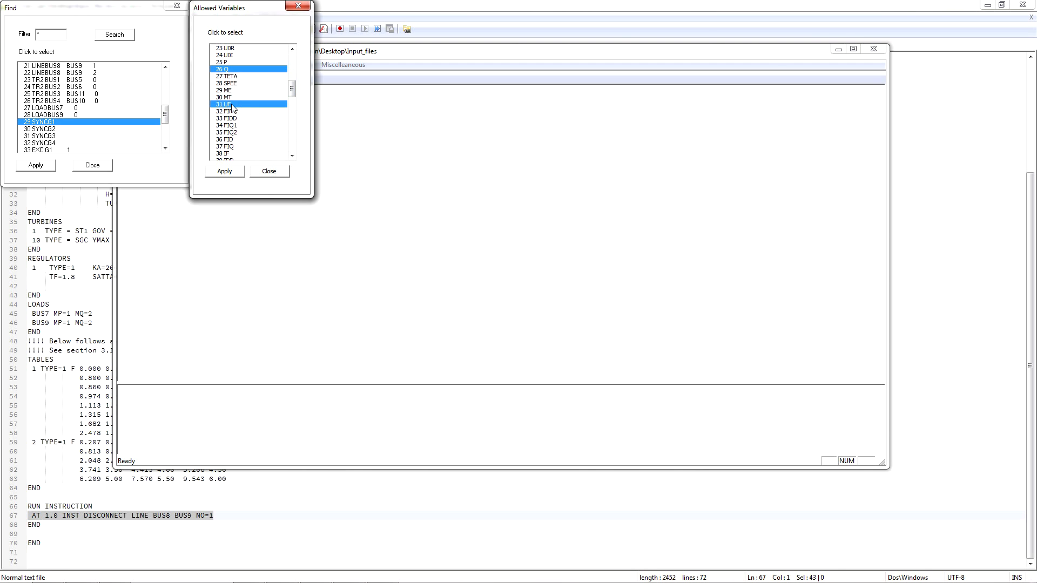
pyautogui.click(224, 172)
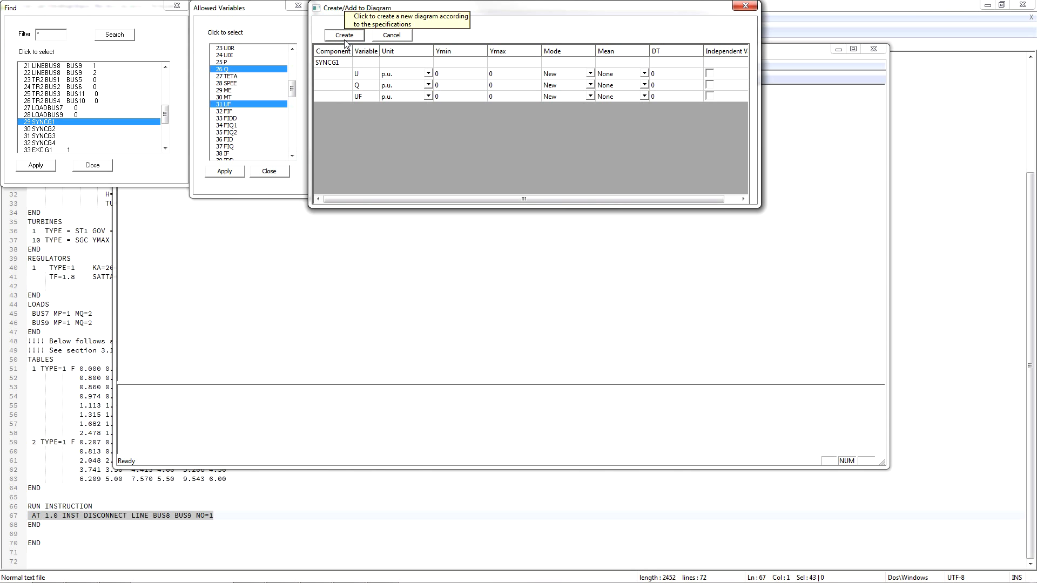
pyautogui.click(345, 35)
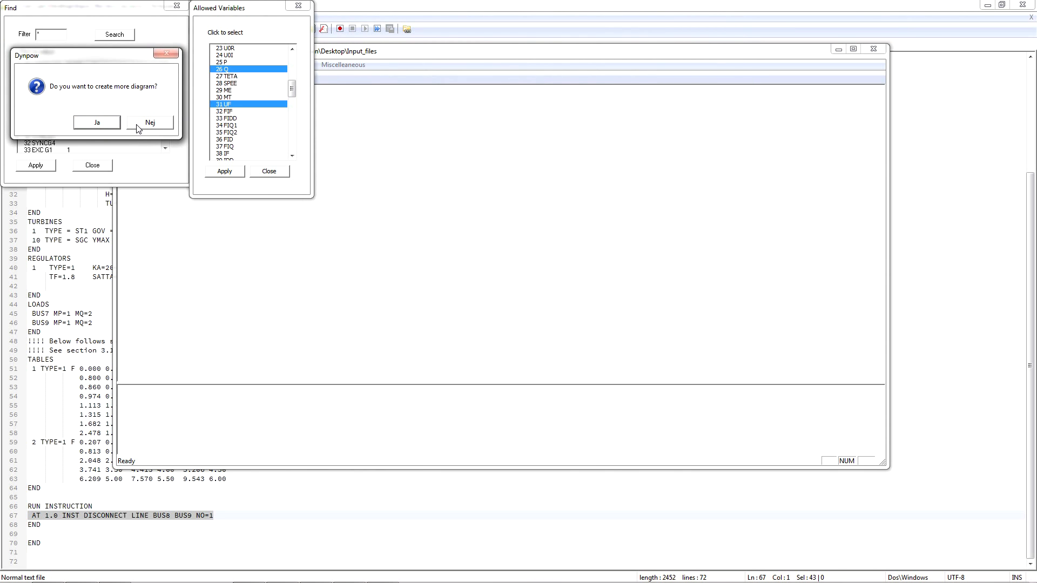
# Step: Clear the G1 selection and finish diagram creation by closing the variable and component lists
pyautogui.click(112, 124)
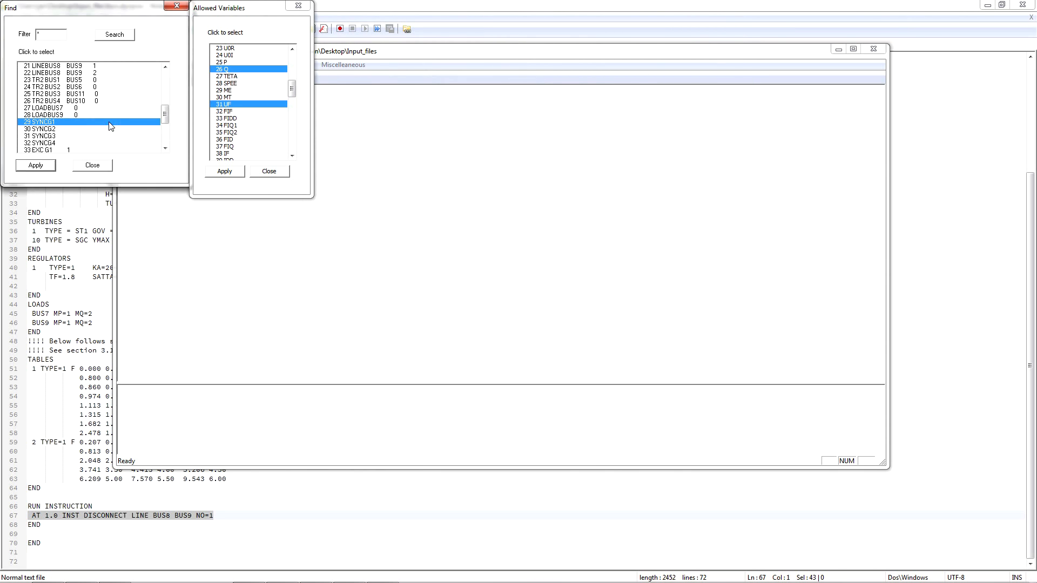
pyautogui.click(58, 123)
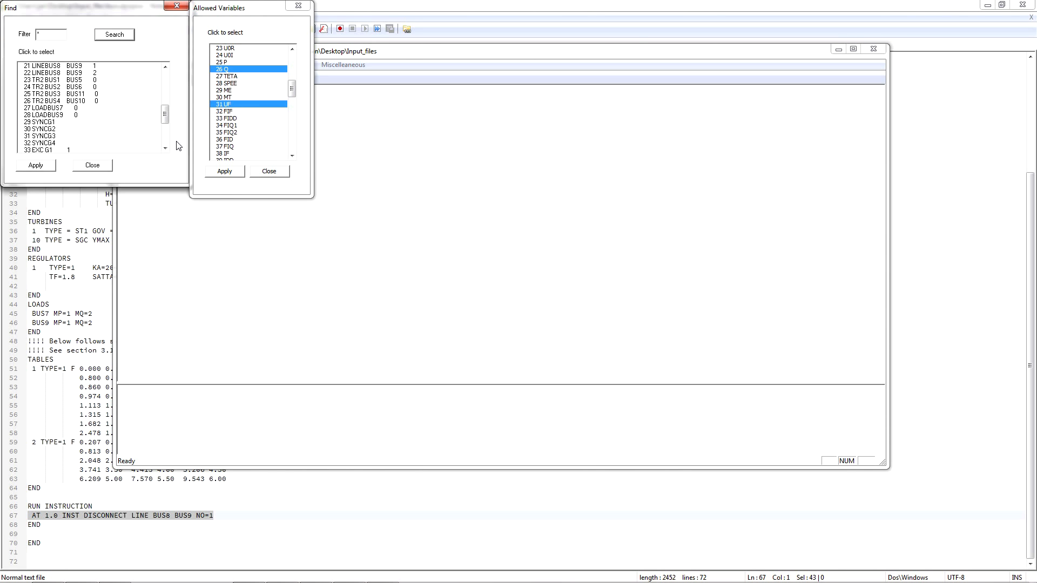
pyautogui.click(270, 171)
pyautogui.click(92, 165)
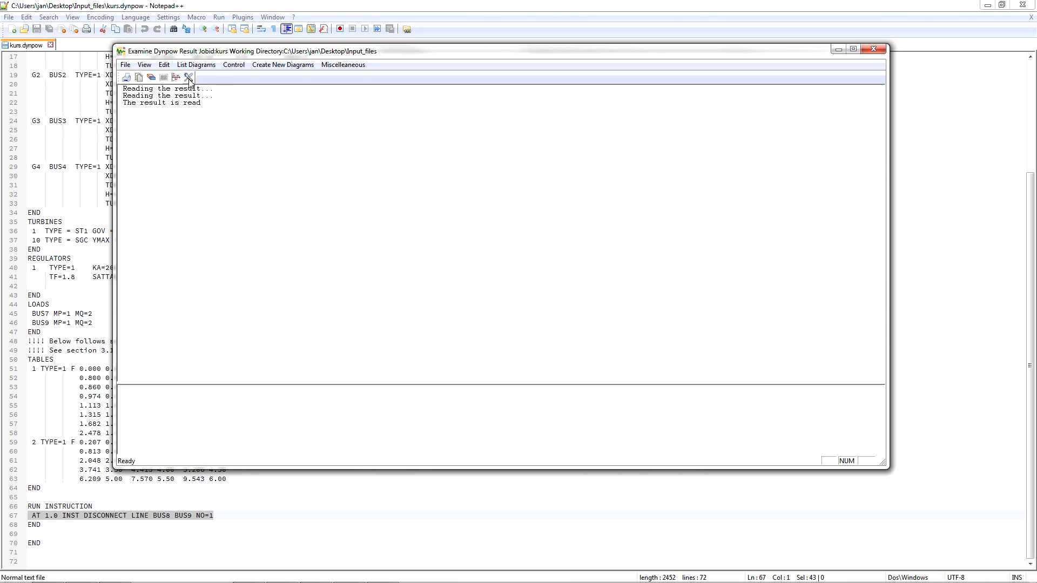
# Step: List the current set of diagrams and plot Diagram 1
pyautogui.click(211, 66)
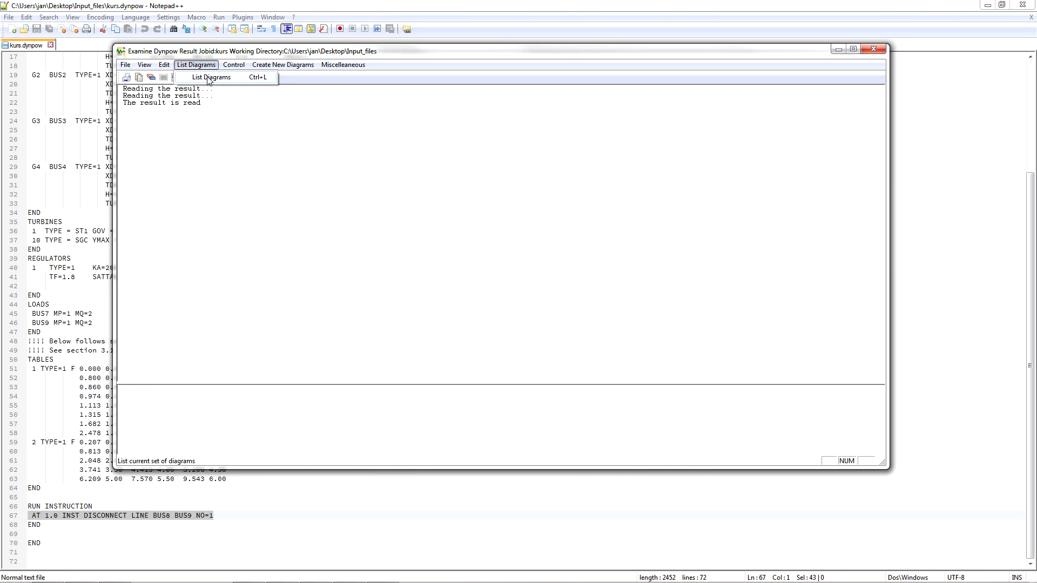
pyautogui.click(209, 78)
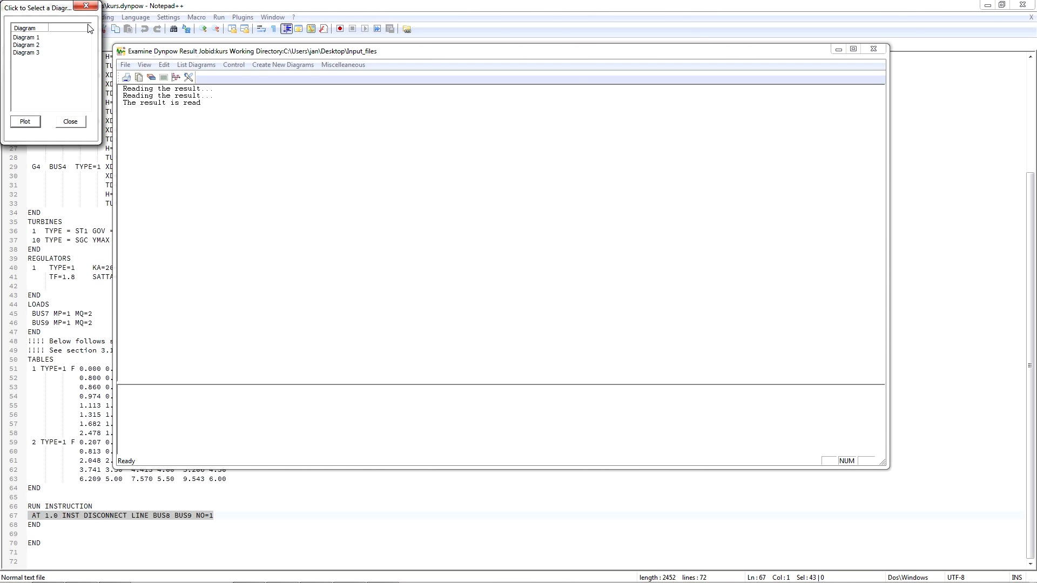
pyautogui.click(26, 37)
pyautogui.click(24, 125)
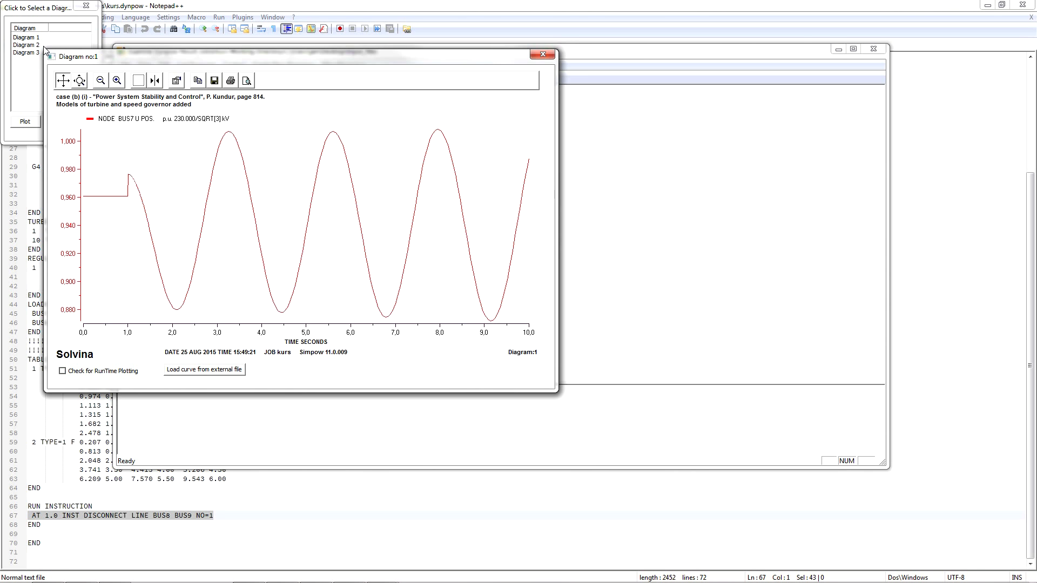
# Step: Plot Diagram 2 and Diagram 3 from the list of current diagrams
pyautogui.click(26, 44)
pyautogui.click(32, 119)
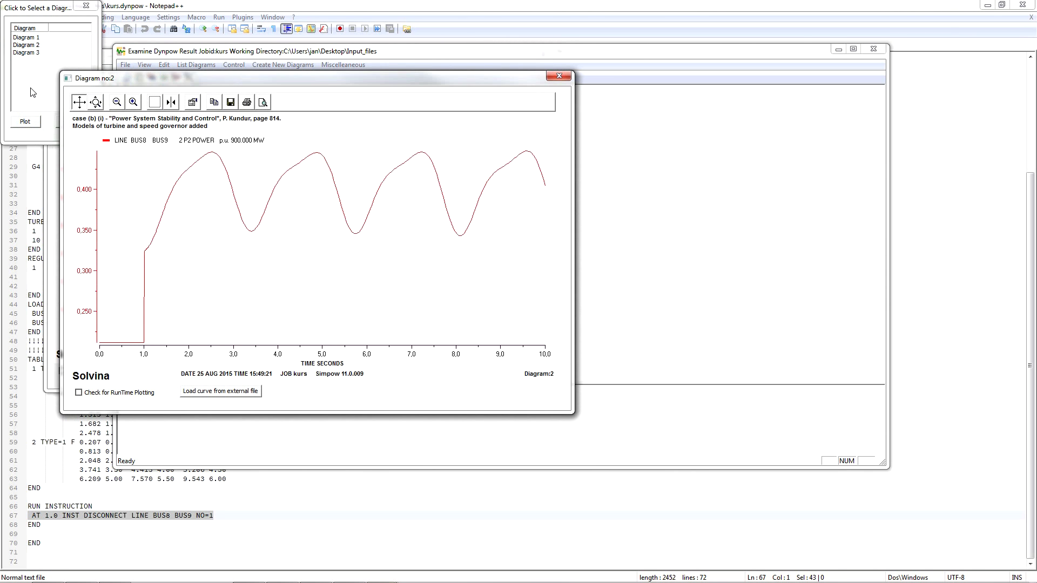
pyautogui.click(29, 54)
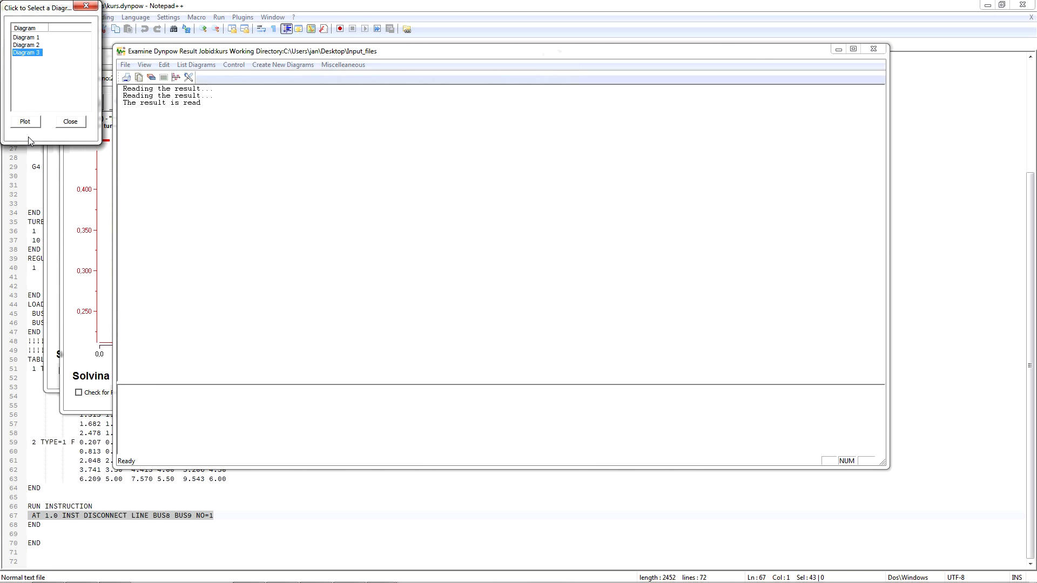
pyautogui.click(27, 122)
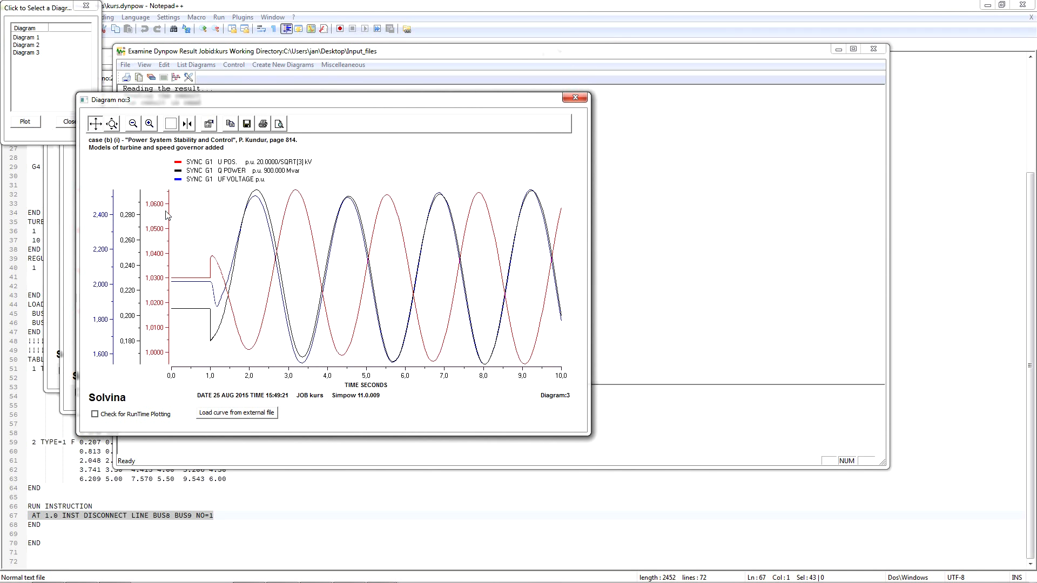
# Step: Zoom Diagram 3 in and back out, and rescale its time axis and U axis with the axis zoom tool
pyautogui.click(146, 127)
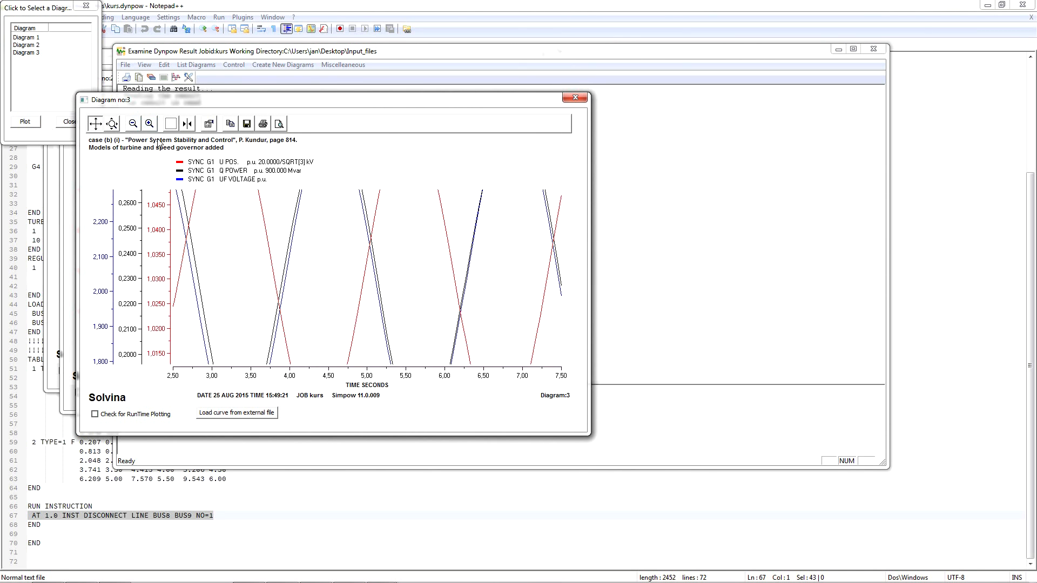
pyautogui.click(131, 125)
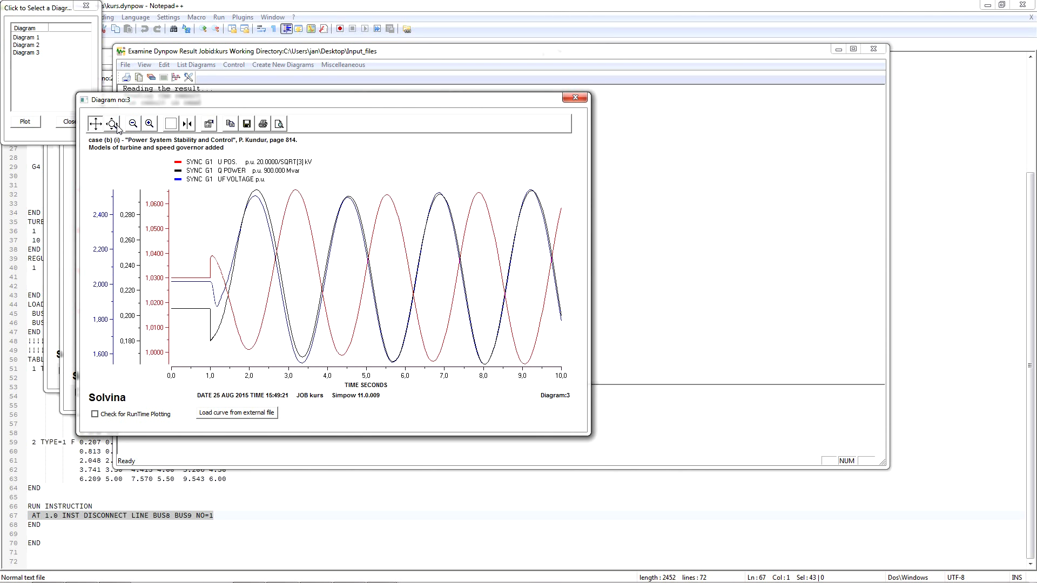
pyautogui.click(113, 125)
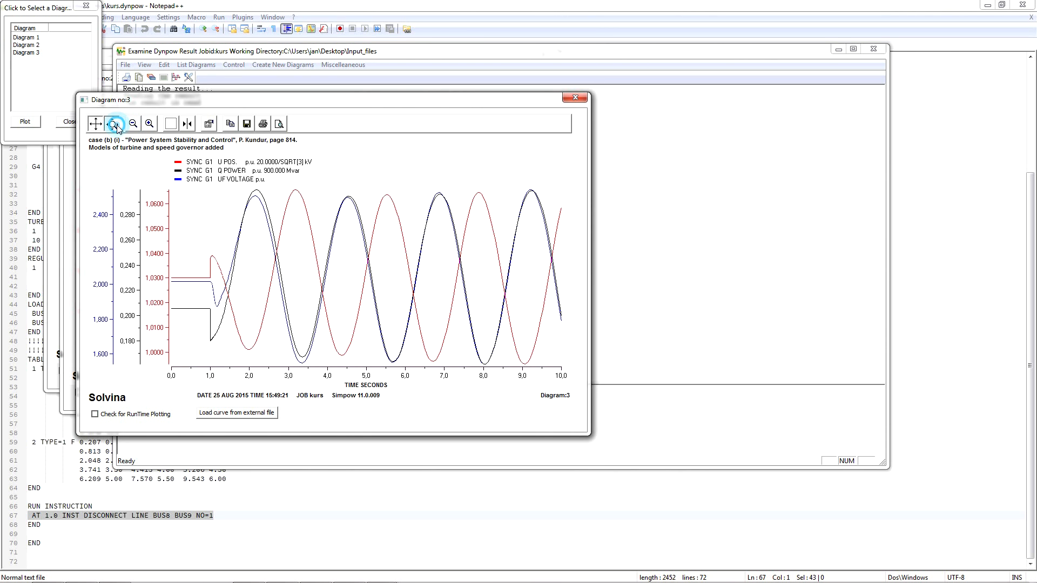
pyautogui.click(362, 382)
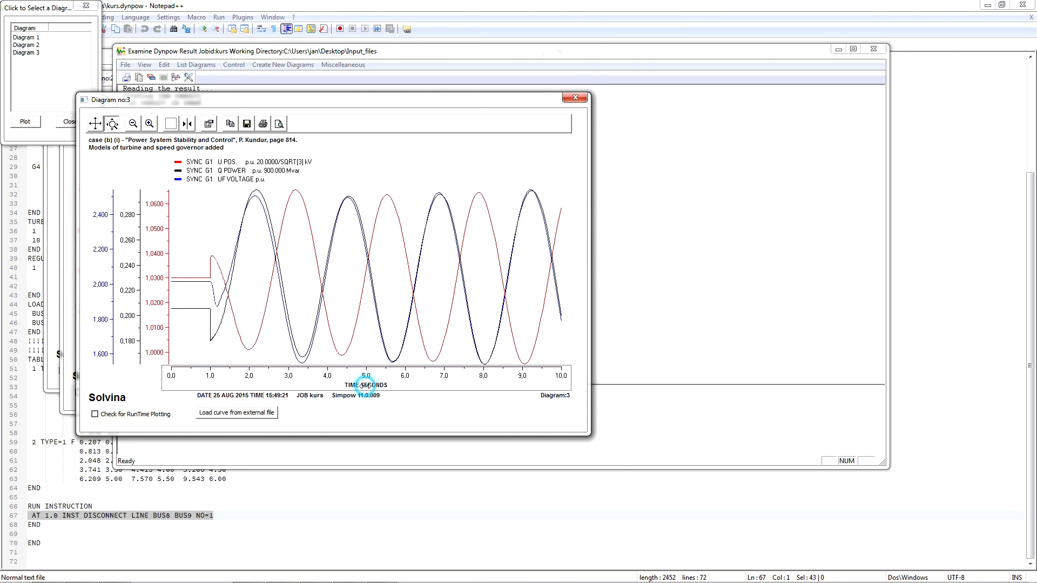
pyautogui.moveTo(365, 380); pyautogui.dragTo(312, 378)
pyautogui.moveTo(151, 306); pyautogui.dragTo(149, 337)
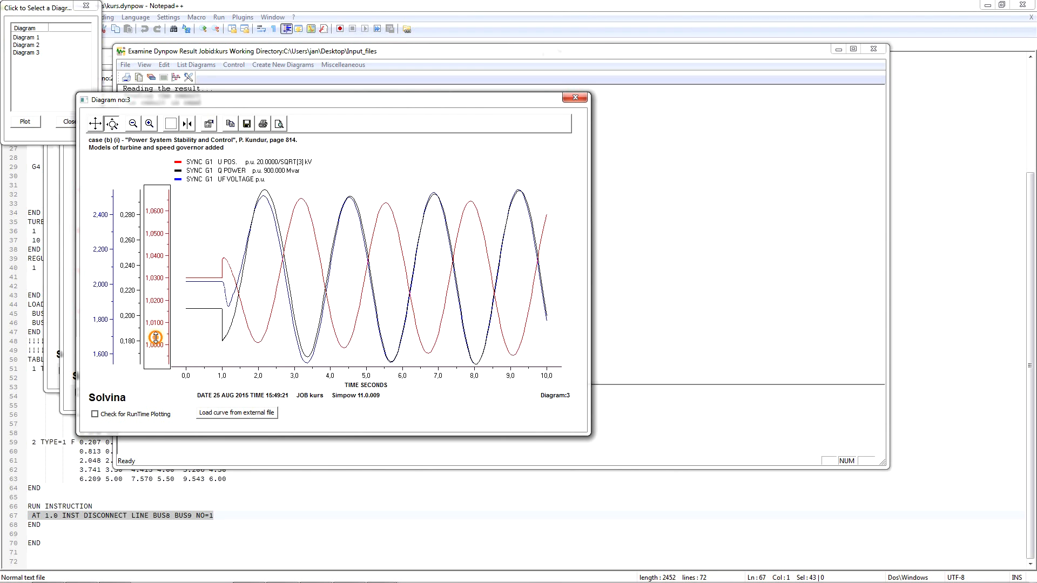
# Step: Reset the U, Q and time axes of Diagram 3 to their original ranges
pyautogui.rightClick(156, 338)
pyautogui.click(167, 359)
pyautogui.rightClick(130, 317)
pyautogui.click(144, 348)
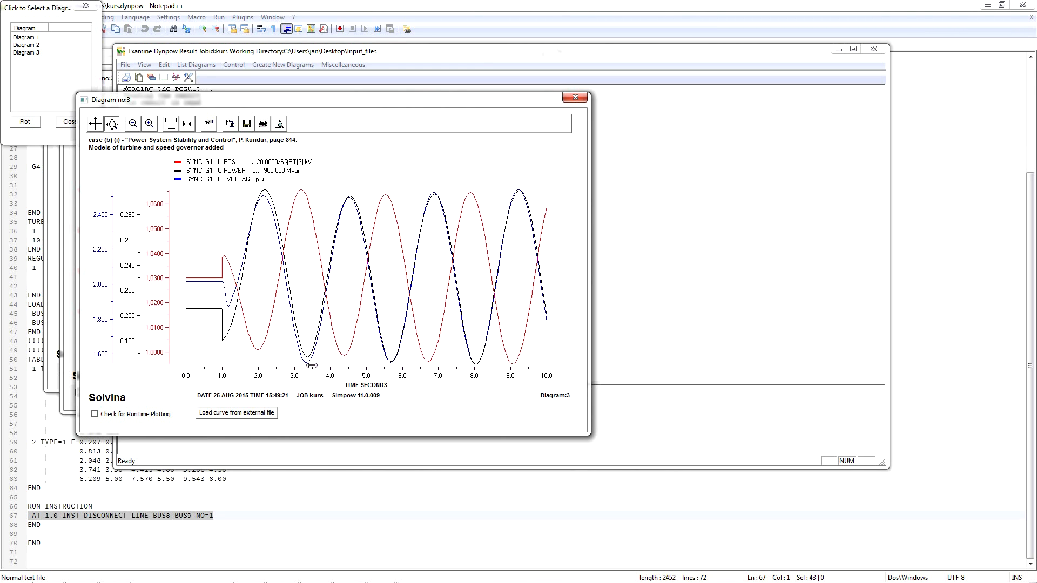
pyautogui.rightClick(377, 377)
pyautogui.click(396, 407)
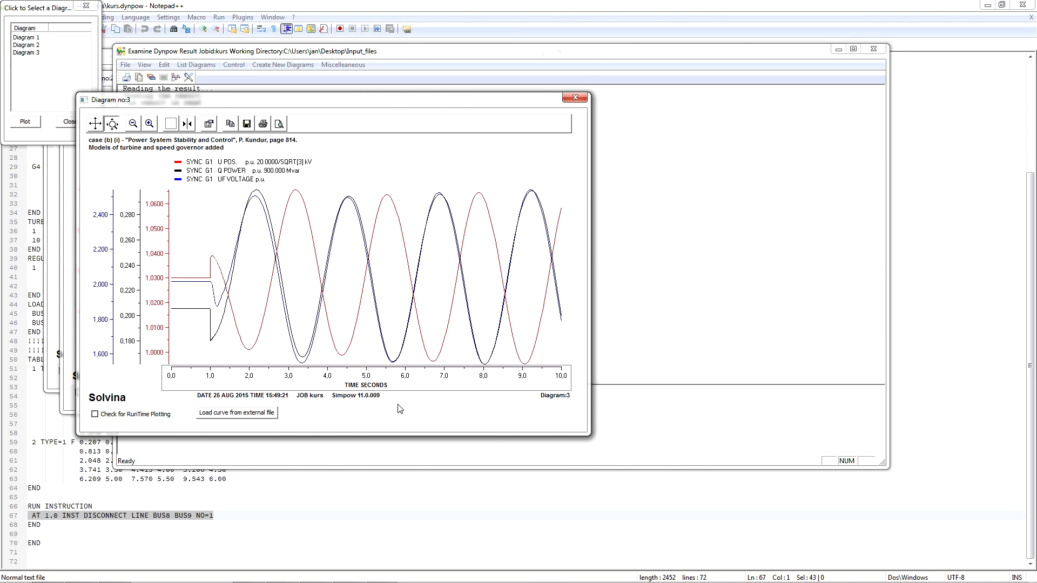
# Step: Review the X-axis, Y-axis and legend settings in the plot properties of Diagram 3
pyautogui.rightClick(368, 203)
pyautogui.click(381, 212)
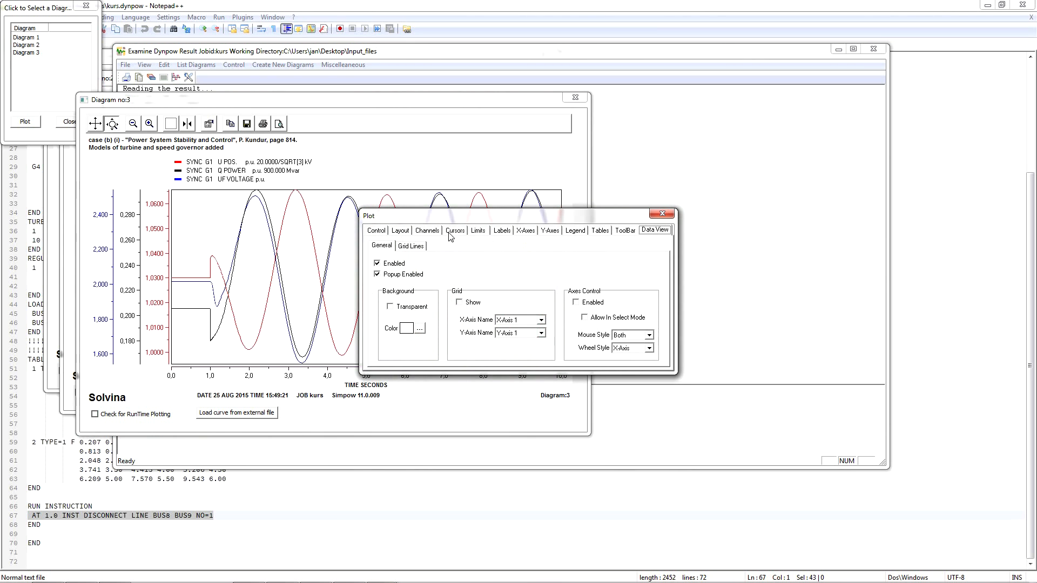
pyautogui.click(524, 231)
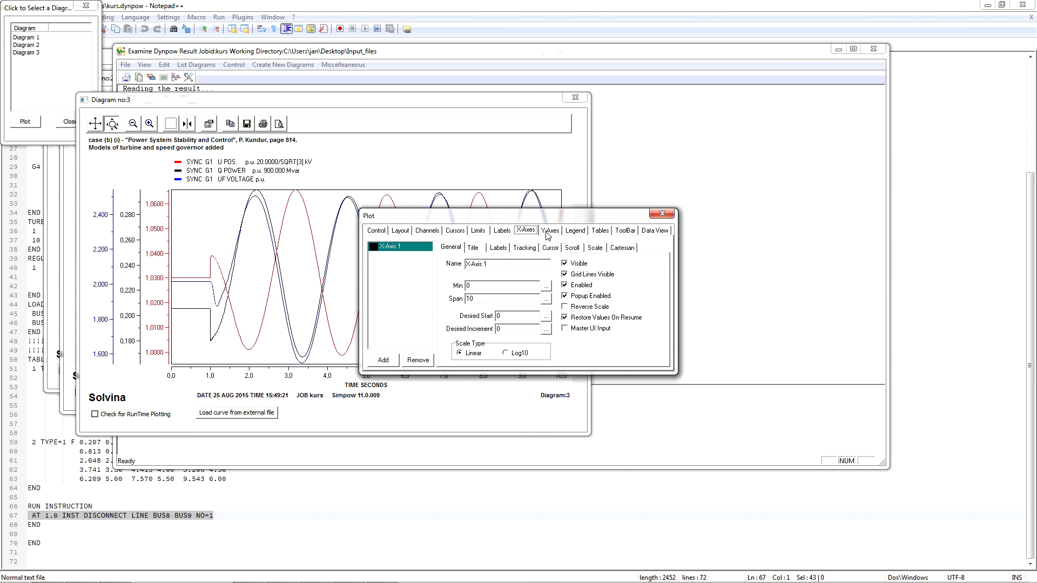
pyautogui.click(548, 233)
pyautogui.click(573, 232)
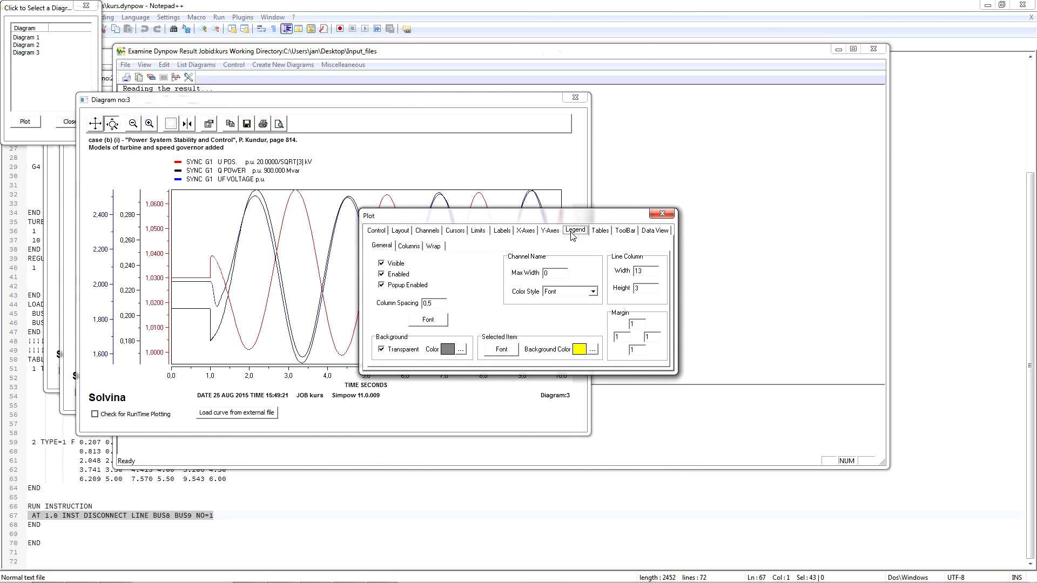
pyautogui.click(654, 213)
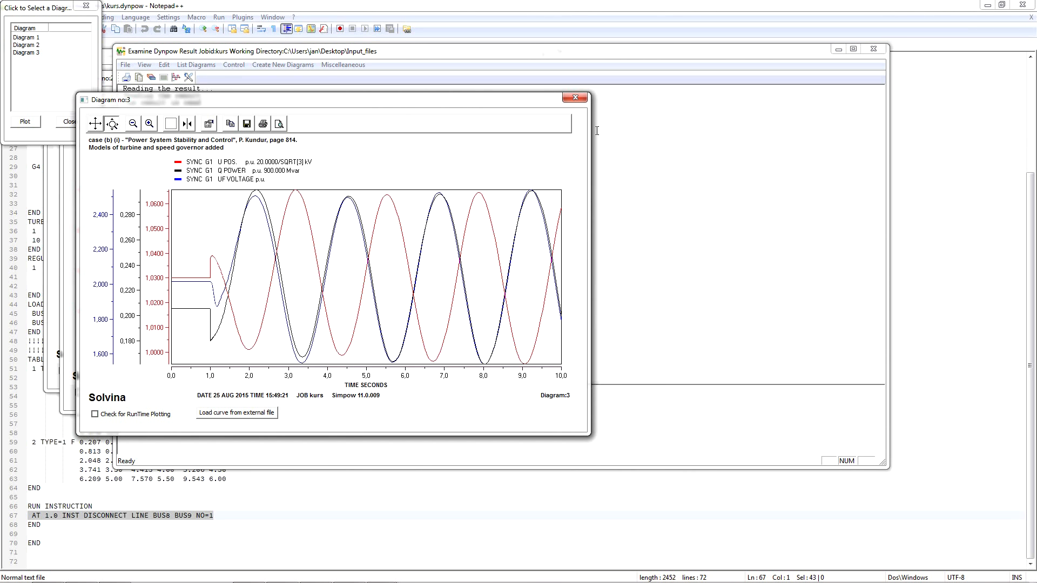
# Step: Close Diagram 3 and the diagram list, and save the diagram definitions as a Dynpost file named diagrams
pyautogui.click(581, 99)
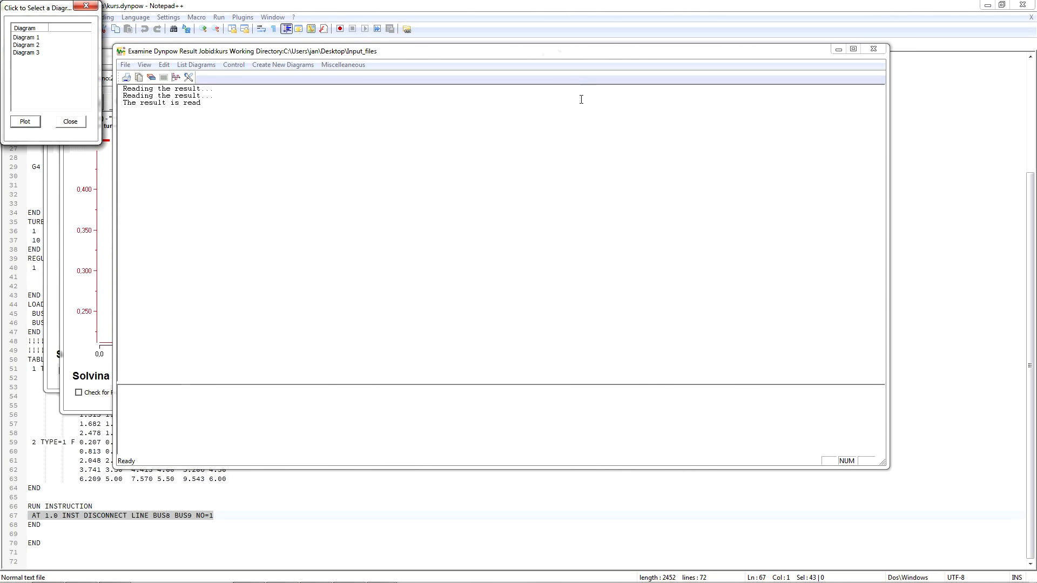
pyautogui.click(75, 121)
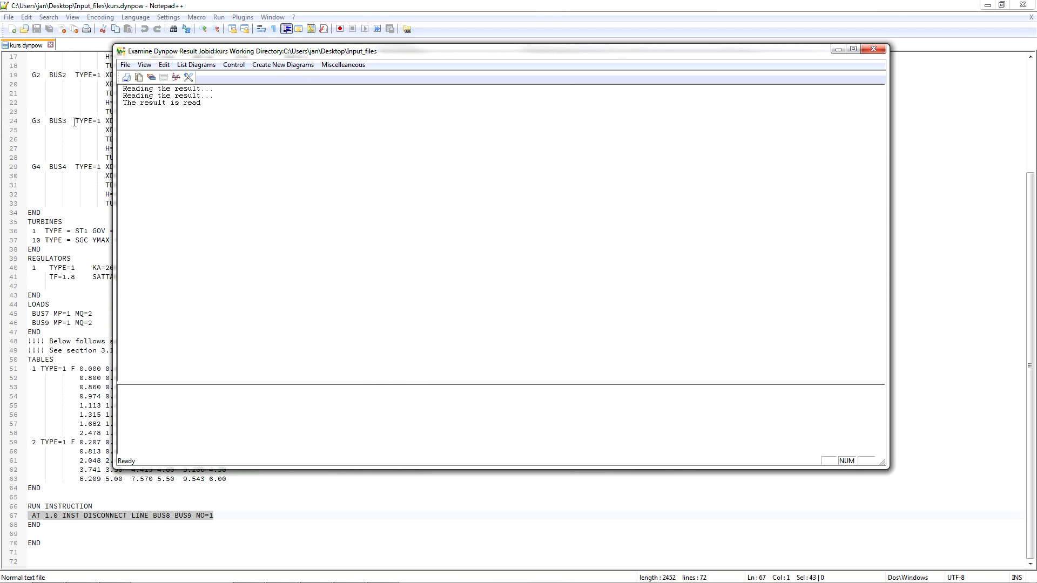
pyautogui.click(124, 66)
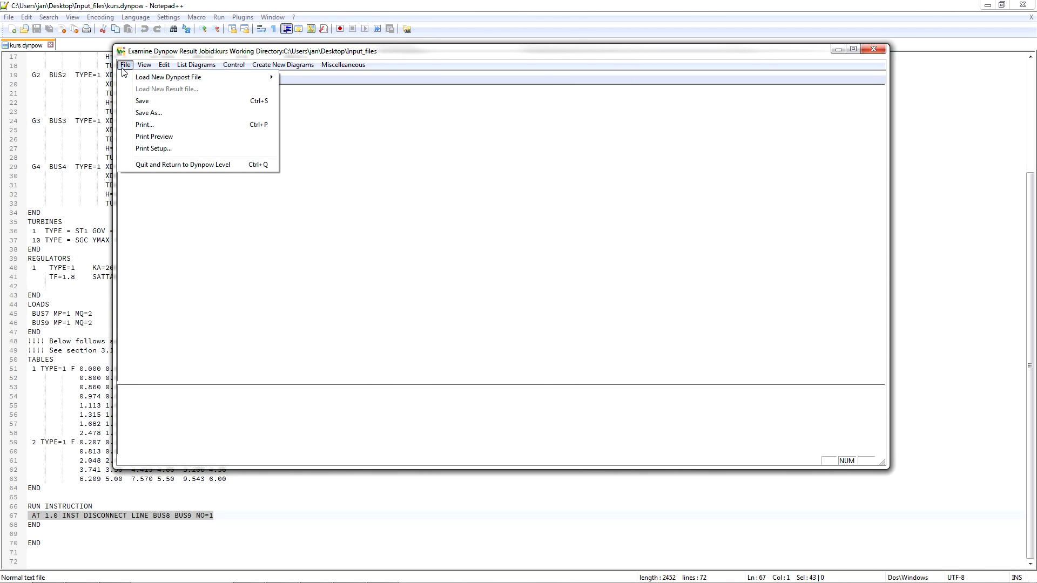
pyautogui.click(130, 101)
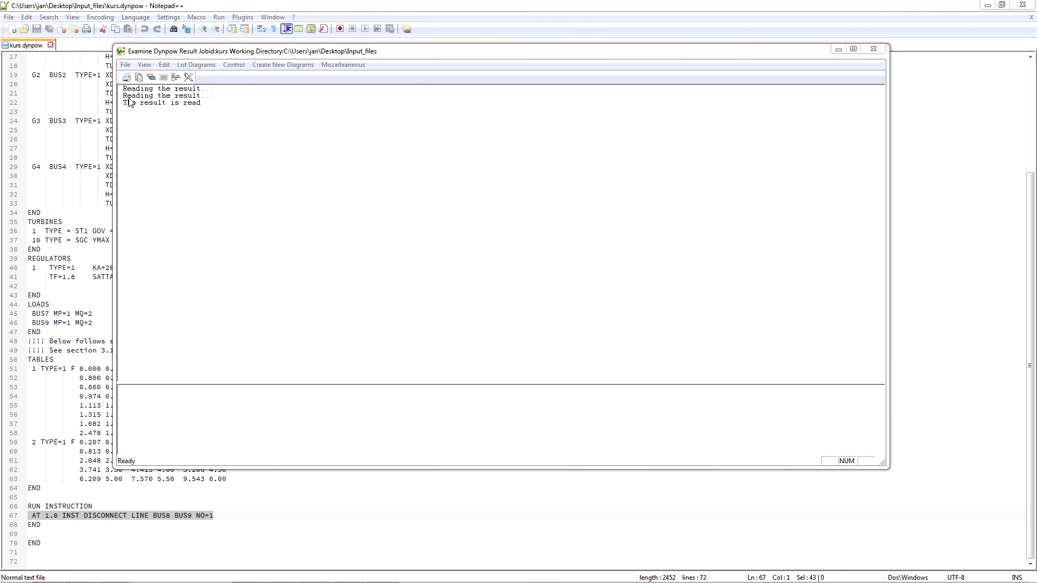
pyautogui.write('diagrams')
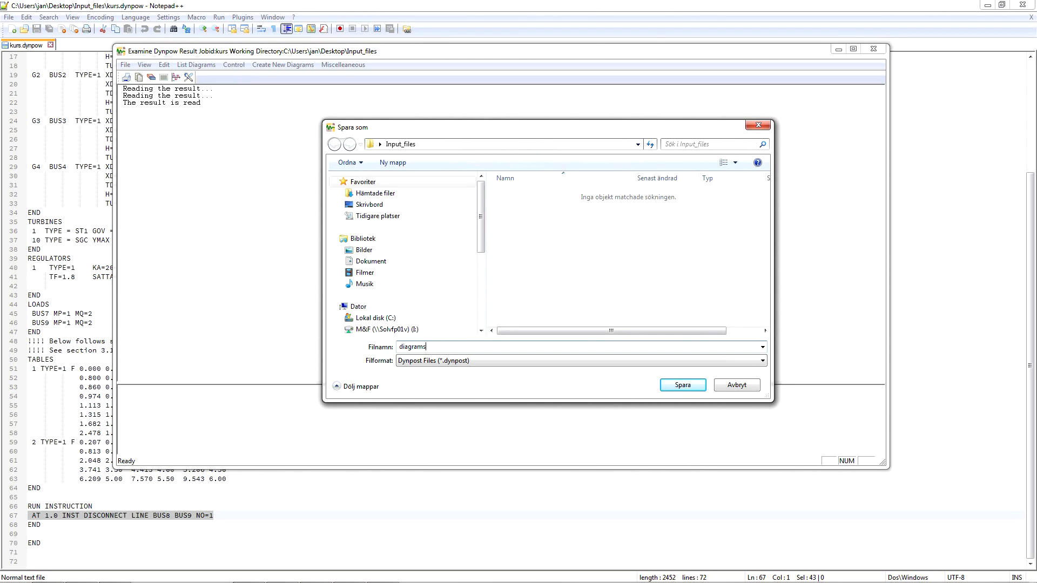
pyautogui.click(674, 385)
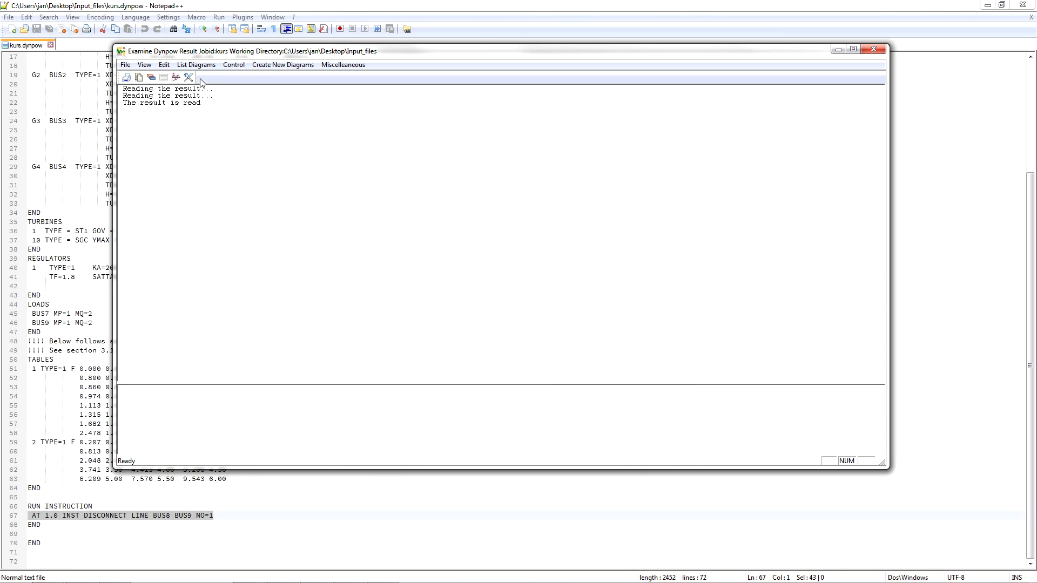
# Step: List the current diagrams and show the result summary for Diagrams 1, 2 and 3 together
pyautogui.click(196, 64)
pyautogui.click(254, 77)
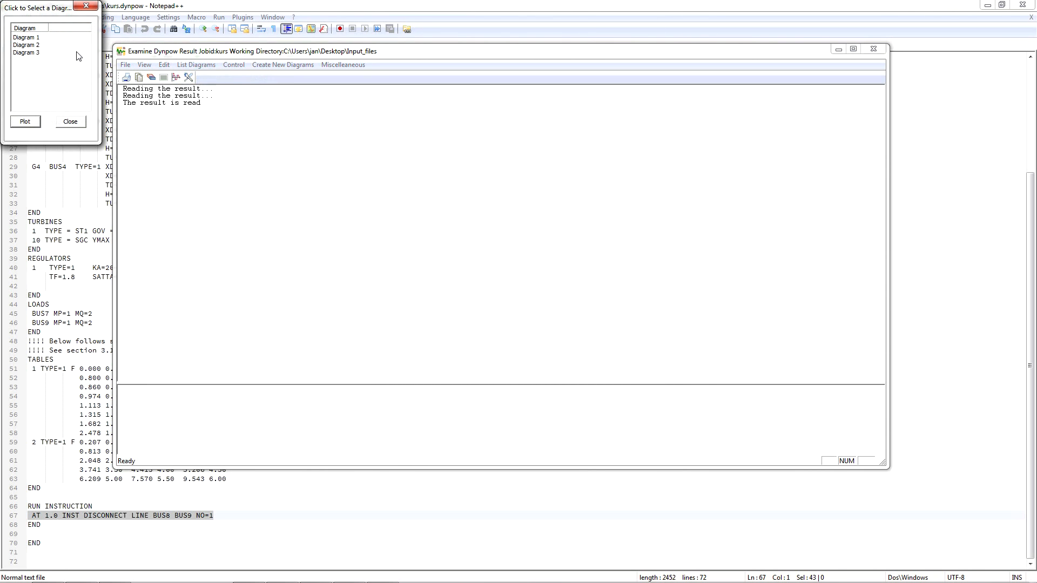
pyautogui.click(26, 37)
pyautogui.keyDown('shift'); pyautogui.click(32, 52); pyautogui.keyUp('shift')
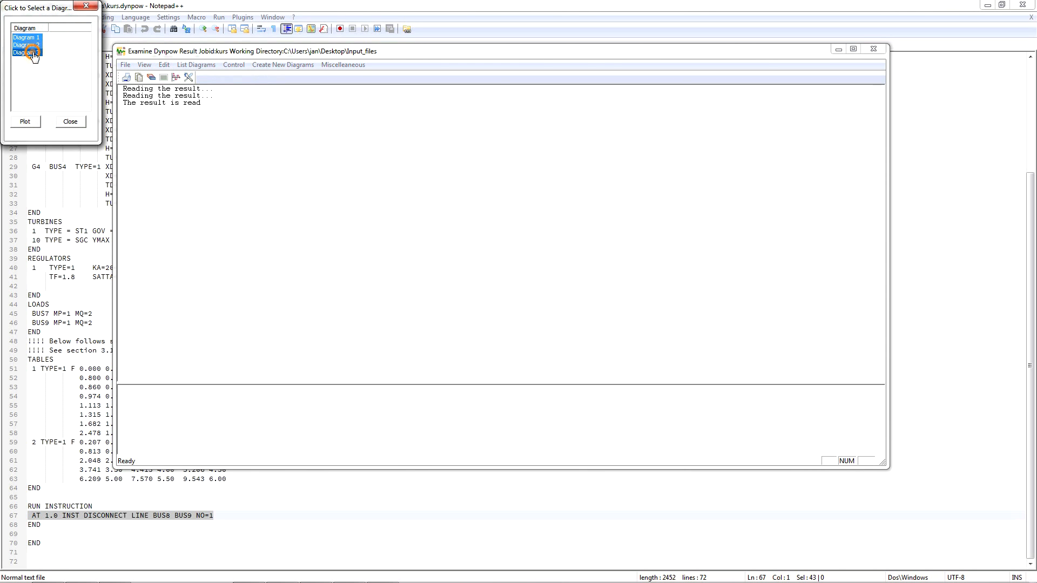
pyautogui.rightClick(34, 55)
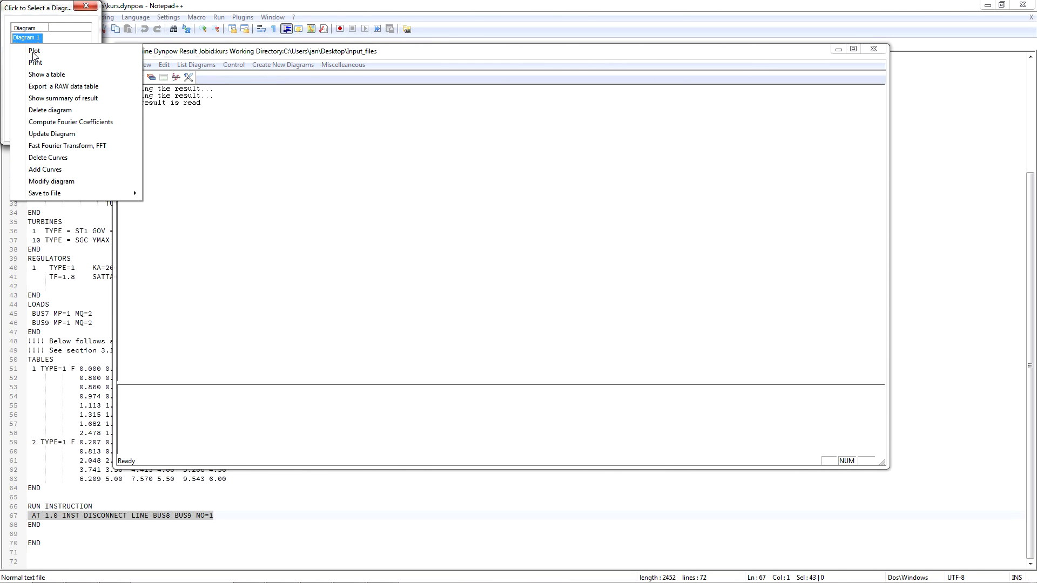
pyautogui.click(42, 103)
pyautogui.click(211, 105)
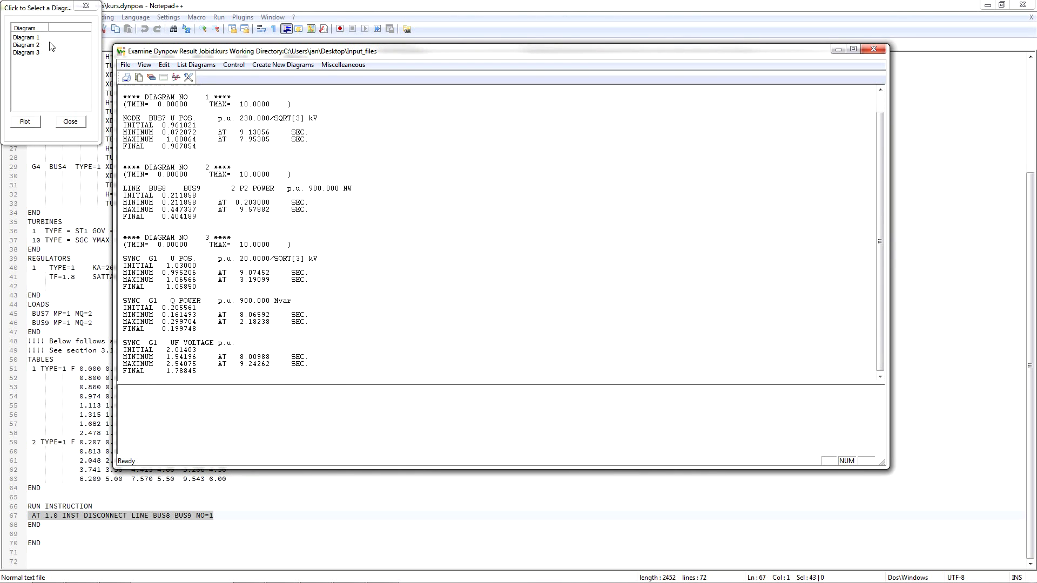
pyautogui.rightClick(41, 55)
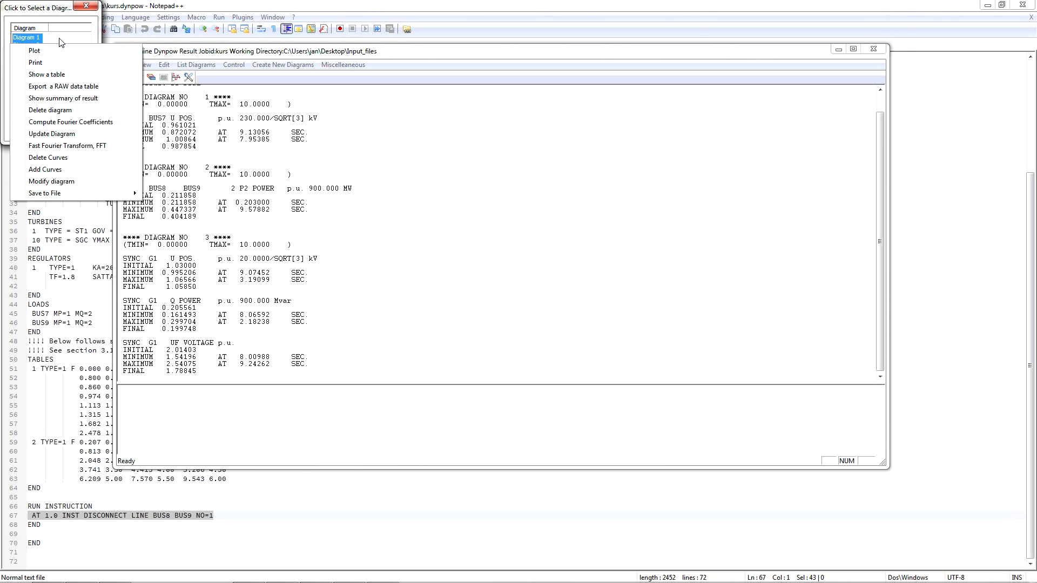
pyautogui.click(58, 37)
pyautogui.click(37, 38)
pyautogui.rightClick(37, 38)
pyautogui.click(70, 36)
pyautogui.keyDown('shift'); pyautogui.click(34, 54); pyautogui.keyUp('shift')
pyautogui.rightClick(33, 54)
# Step: Close the diagram list and leave the result examination to return to the Dynpow simulation level
pyautogui.click(84, 7)
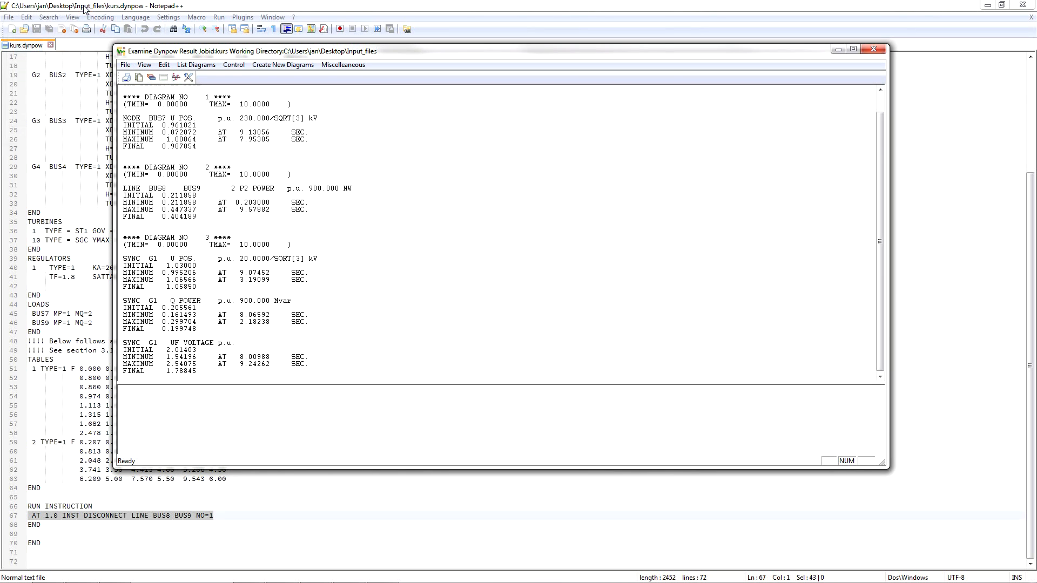
pyautogui.click(881, 51)
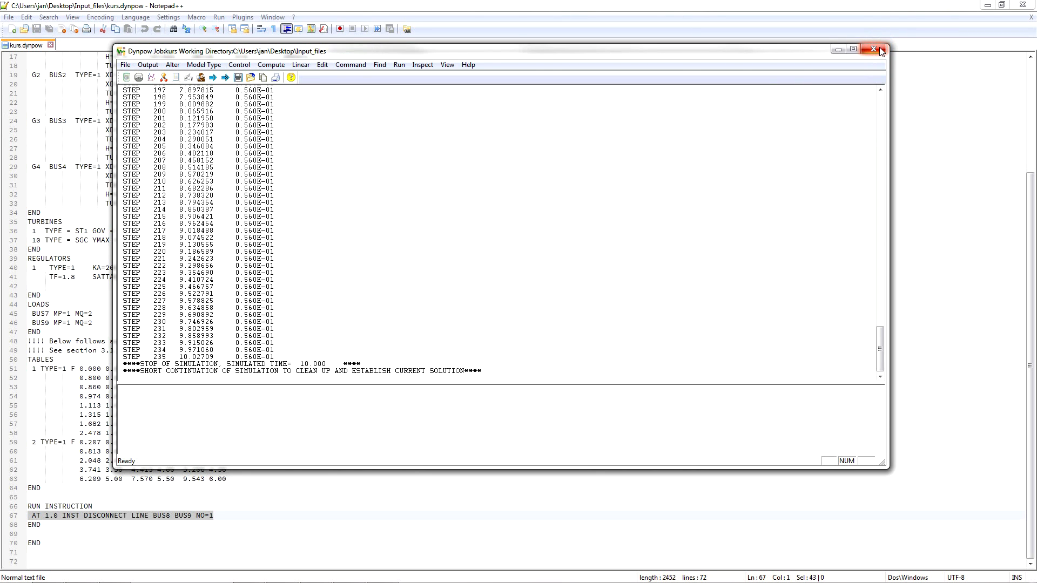
pyautogui.click(129, 65)
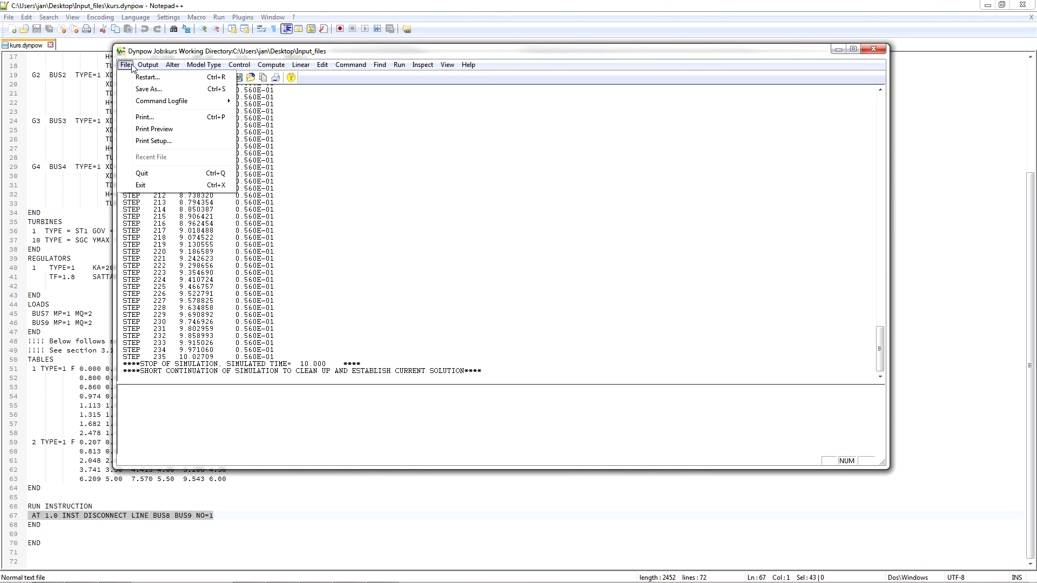